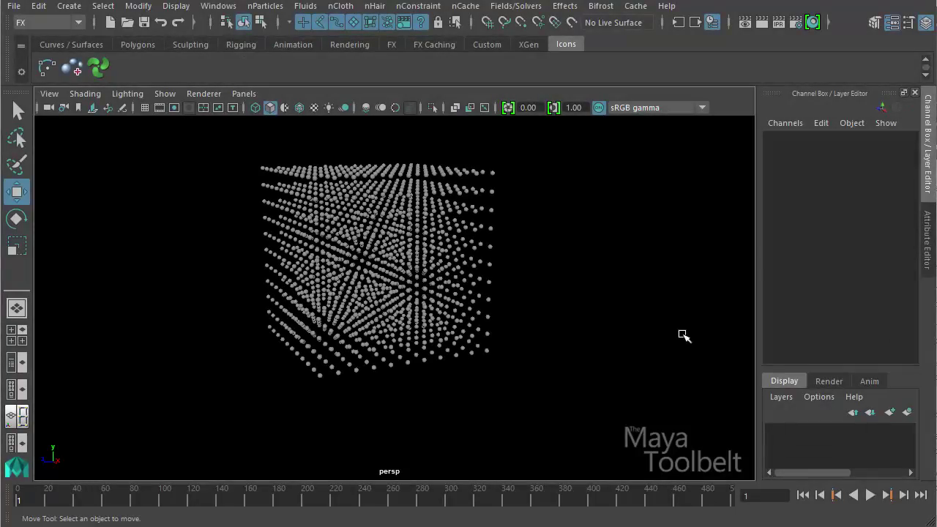
Open the creation options of an Air field for the selected particle grid and reset them to the defaults
left_click_drag(586, 278, 491, 292, "alt")
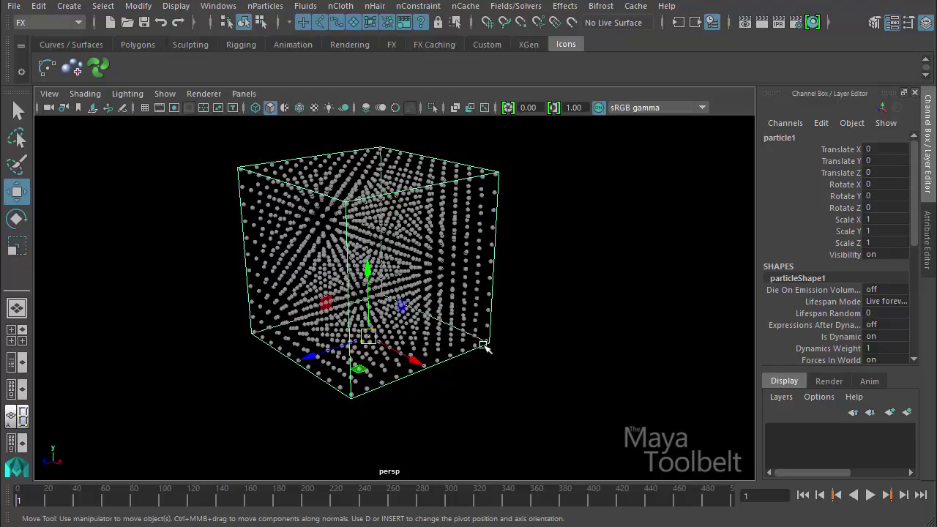
left_click(515, 5)
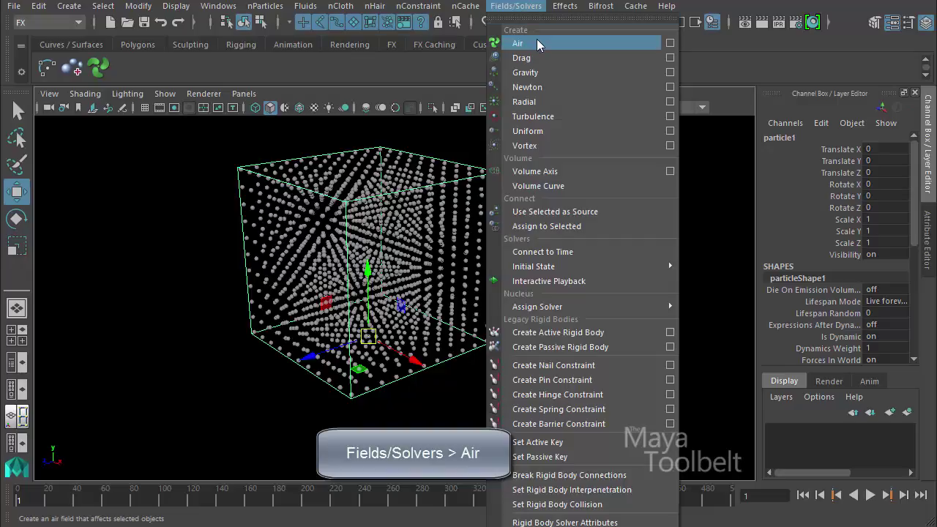
left_click(670, 43)
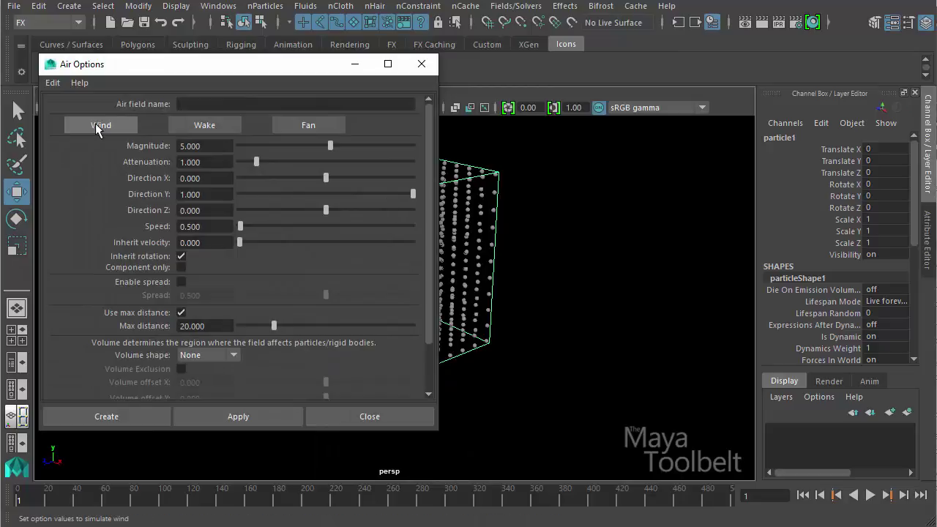
left_click(53, 82)
left_click(66, 113)
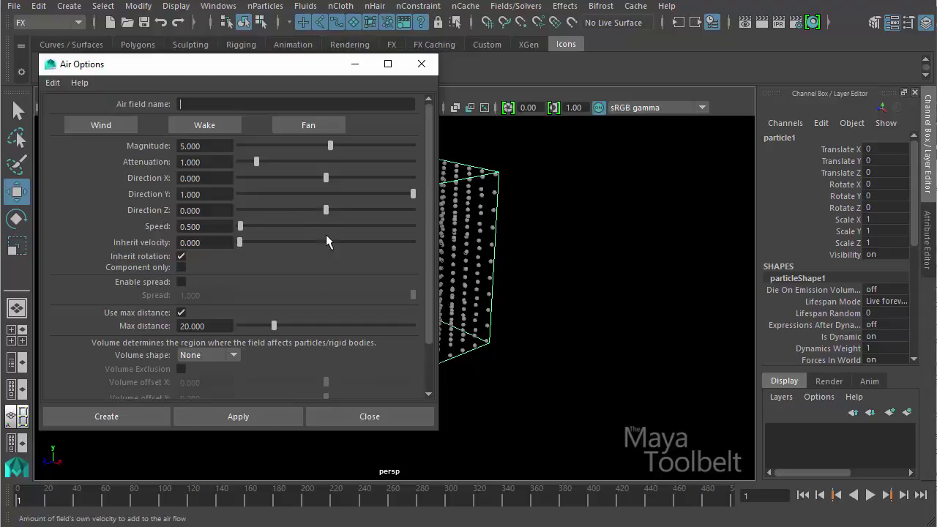
left_click(56, 84)
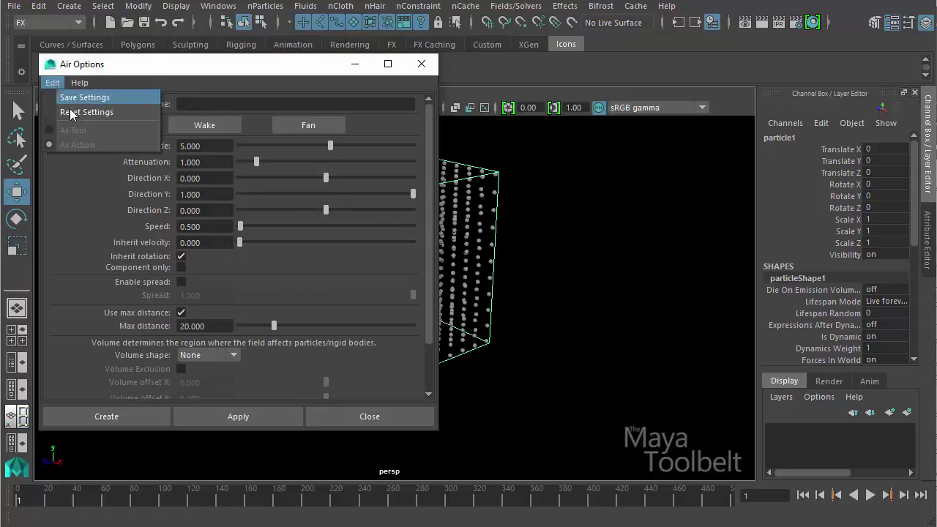
left_click(73, 114)
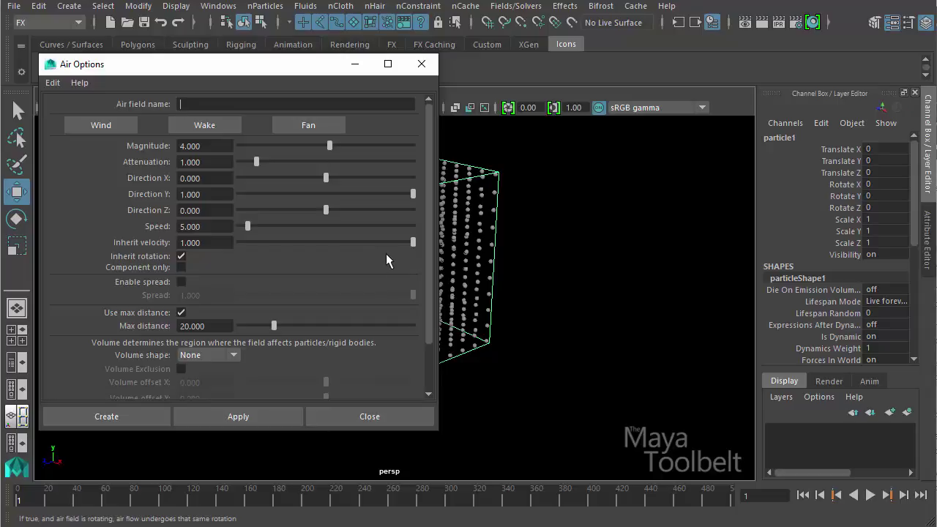
Load the Wind preset and compare its values with the default Air field settings
left_click(104, 126)
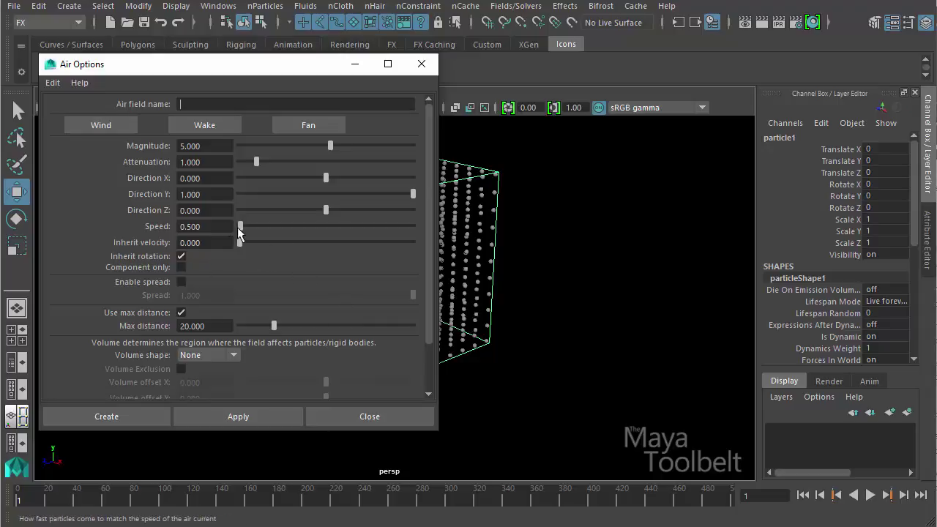
left_click(52, 82)
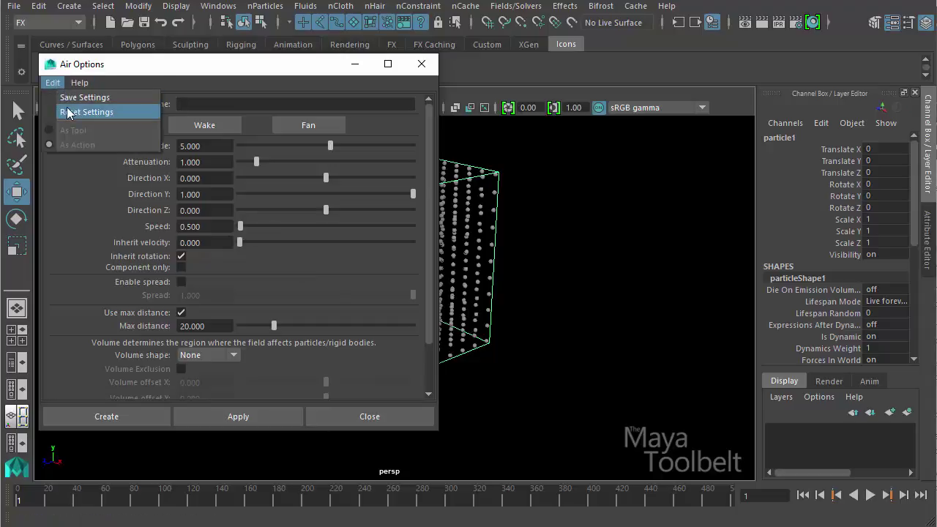
left_click(73, 111)
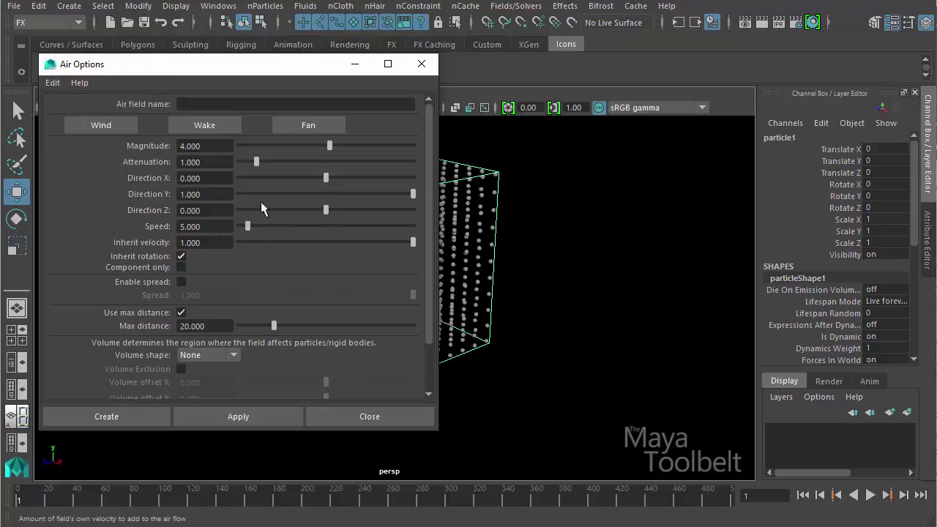
left_click(95, 125)
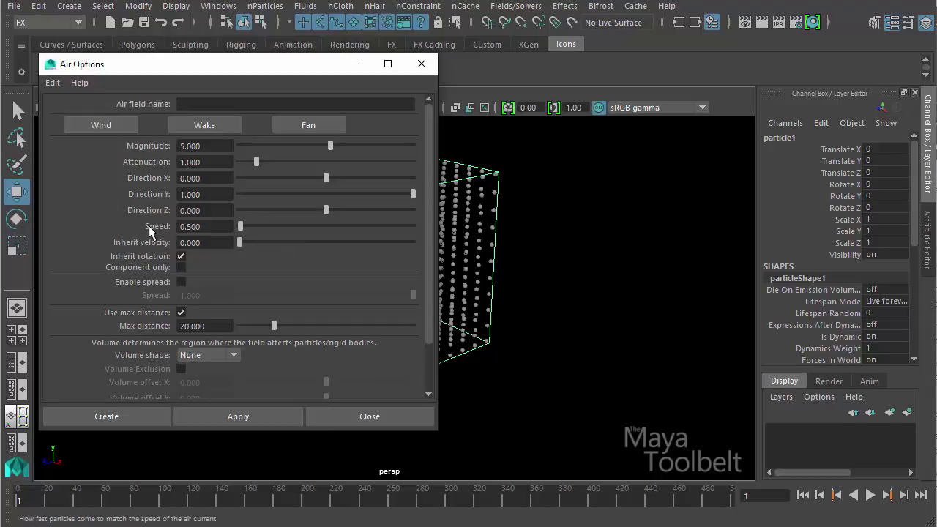
Compare the Fan preset with the Wind preset, finishing with Fan loaded in the Air field options
left_click(328, 123)
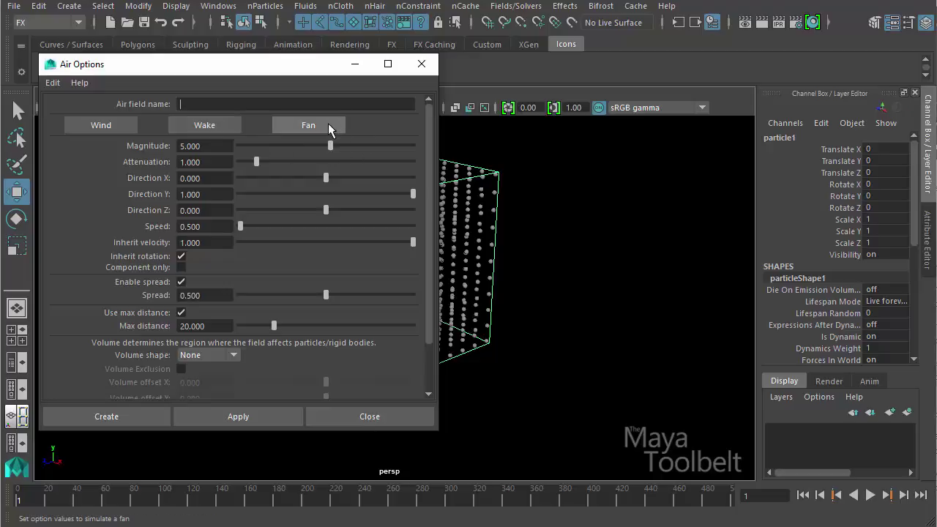
left_click(110, 123)
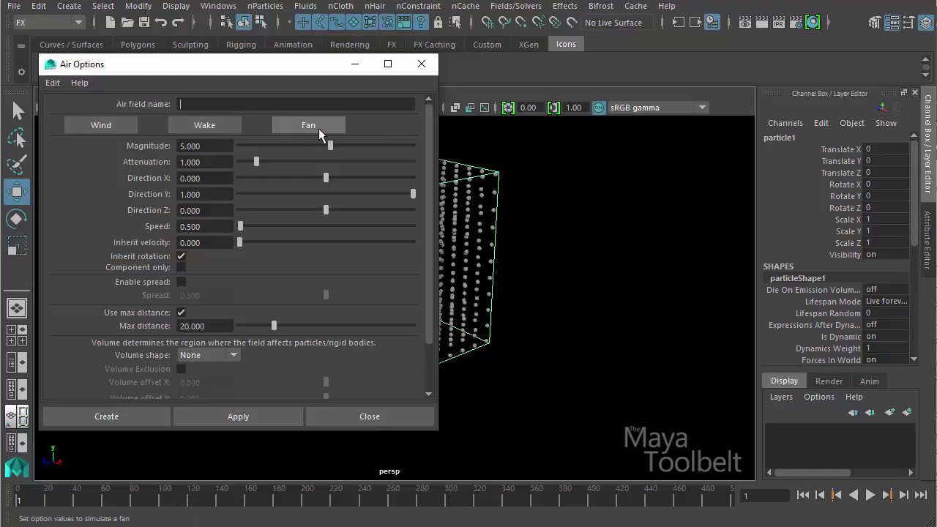
left_click(323, 124)
left_click(111, 122)
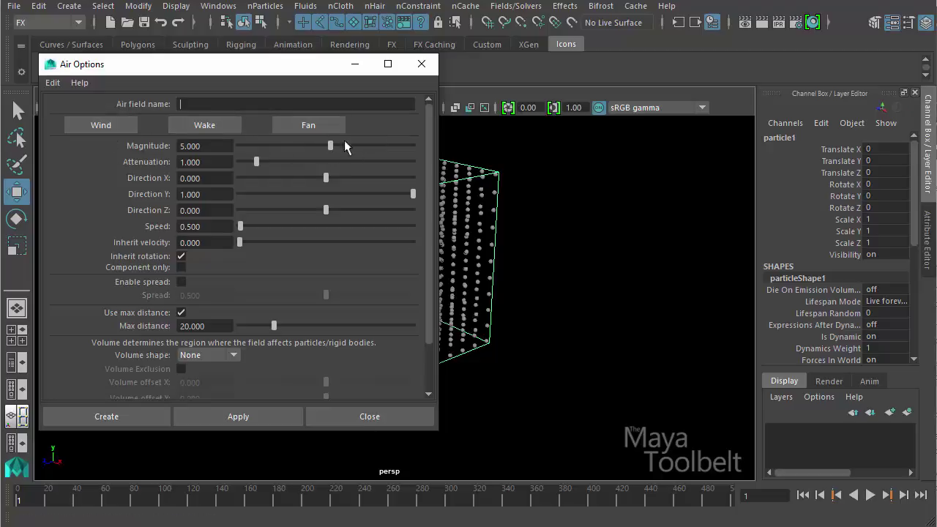
left_click(336, 122)
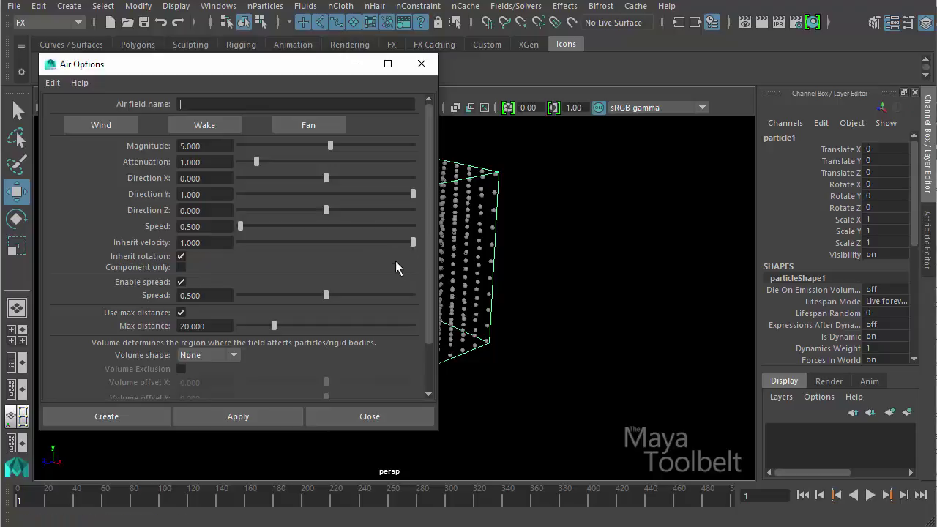
left_click(126, 127)
left_click(305, 127)
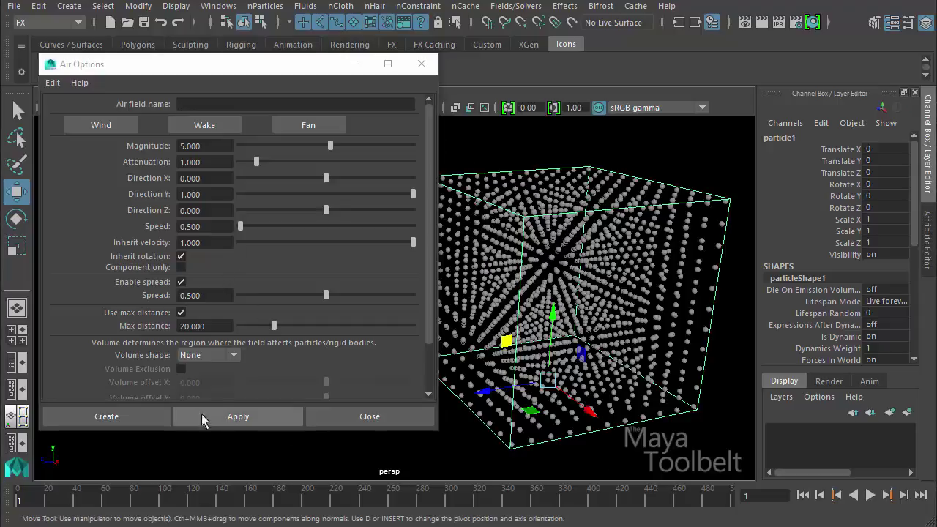
Create the fan air field and move it to about 2.57 in Y and 2.58 in Z, at the particle grid's side
left_click(229, 412)
left_click_drag(599, 410, 505, 322, "alt")
left_click_drag(449, 212, 439, 213)
left_click_drag(505, 278, 586, 282, "alt")
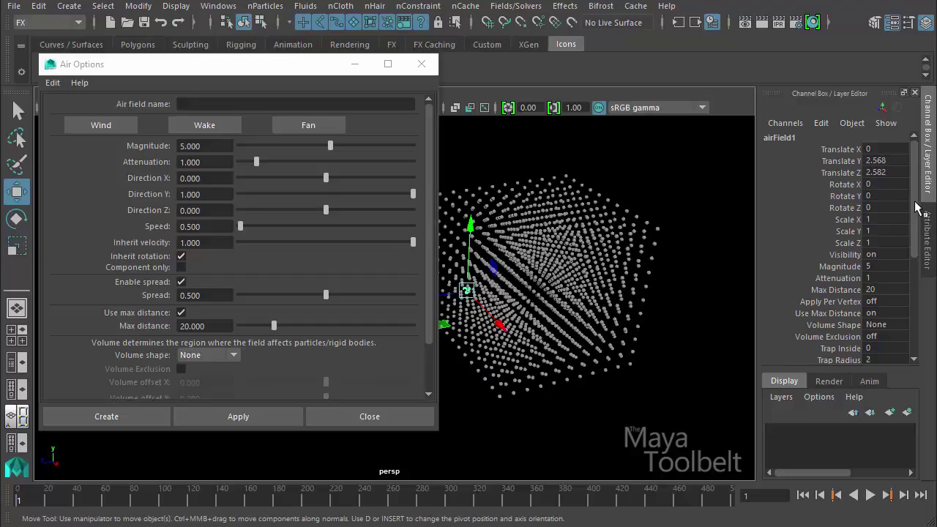
Set the air field's Direction Z to -1 and Direction Y to 0
scroll(914, 212, "down", 3)
left_click_drag(592, 329, 582, 335, "alt")
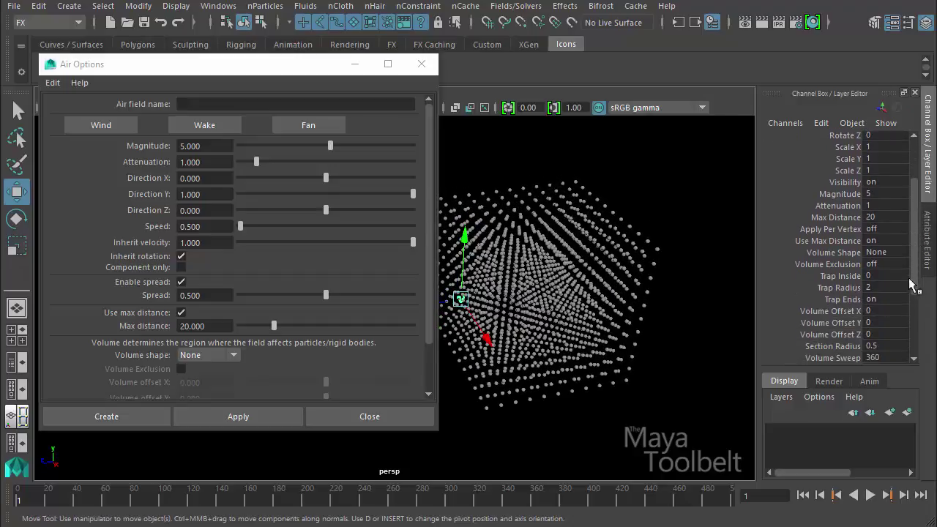
scroll(914, 302, "down", 4)
scroll(914, 301, "down", 1)
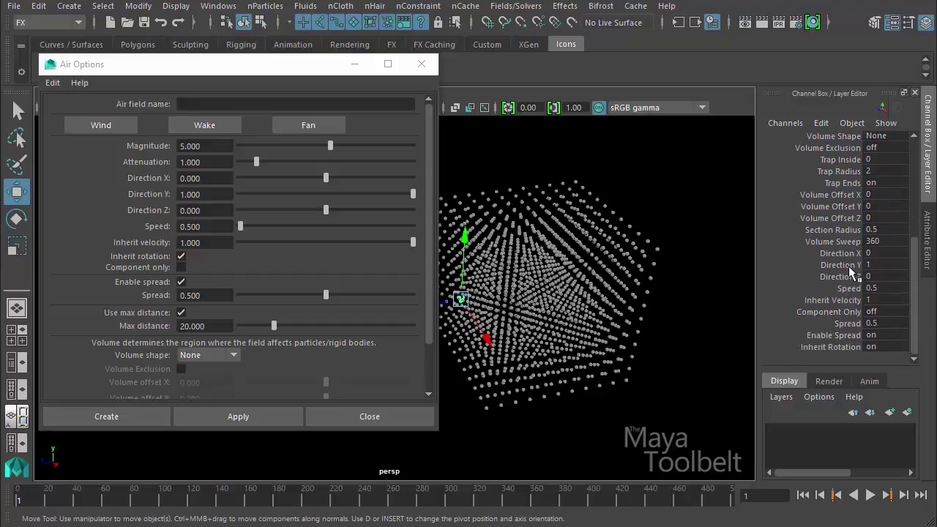
left_click(879, 276)
type("-1")
left_click(880, 264)
key("Return")
Play the simulation to about frame 76, clear the options window away and examine the blown particles from several sides
left_click_drag(683, 317, 691, 296, "alt")
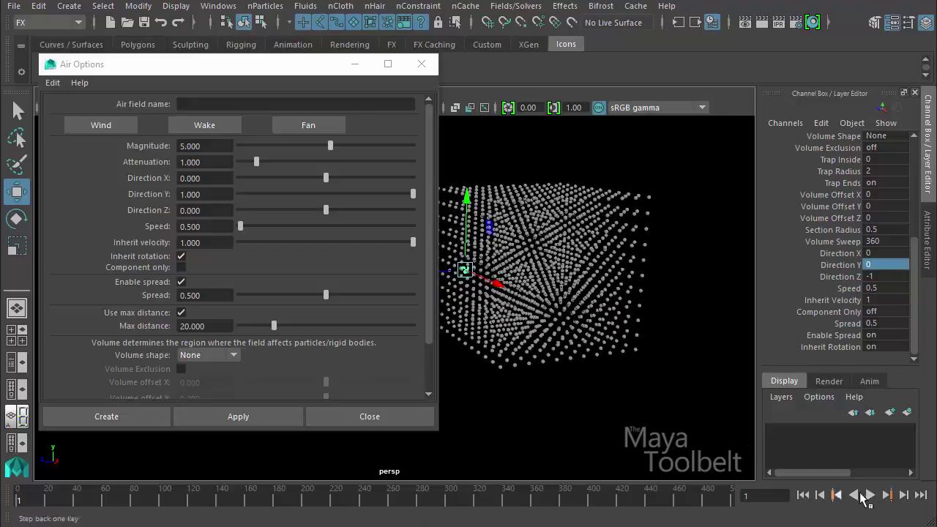
left_click(871, 496)
left_click(871, 496)
left_click_drag(659, 364, 421, 293, "alt")
left_click(355, 64)
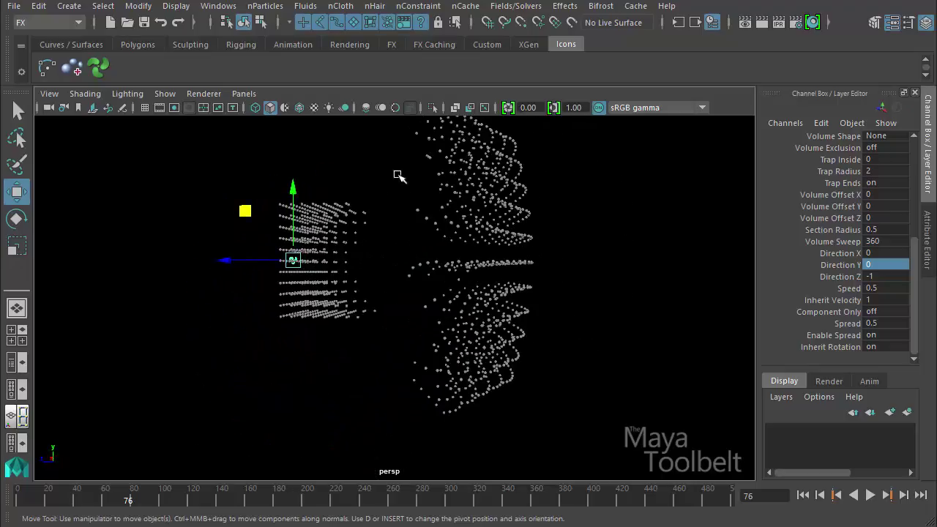
left_click_drag(291, 274, 324, 319, "alt")
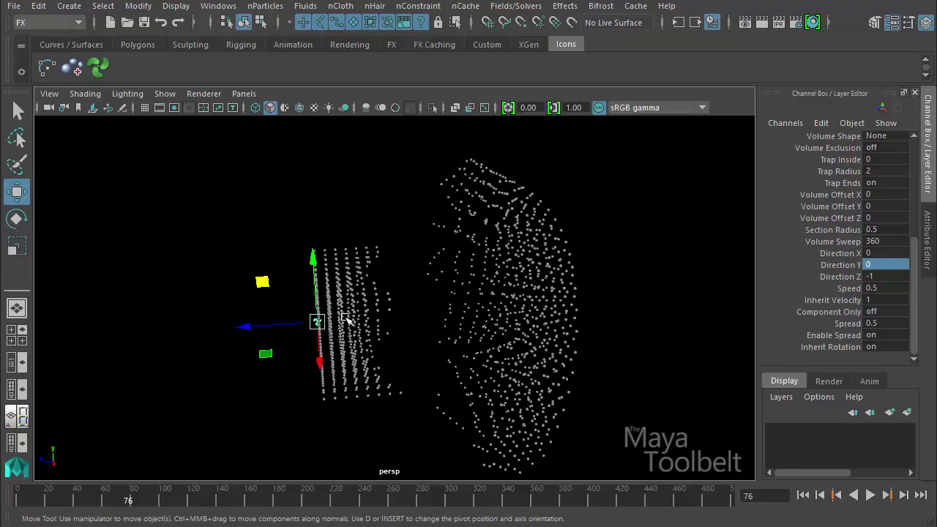
left_click_drag(378, 327, 283, 264, "alt")
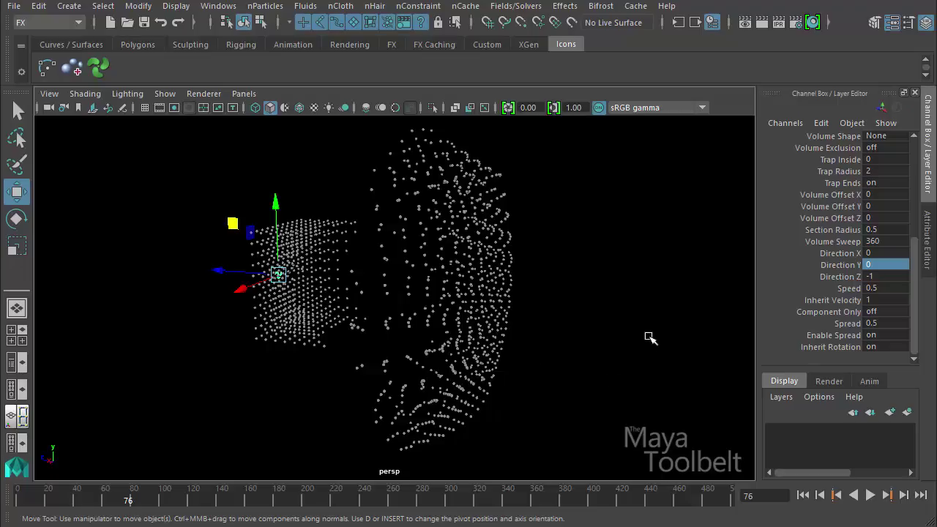
left_click_drag(360, 325, 398, 325, "alt")
left_click_drag(451, 290, 564, 266, "alt")
left_click_drag(529, 303, 433, 293, "alt")
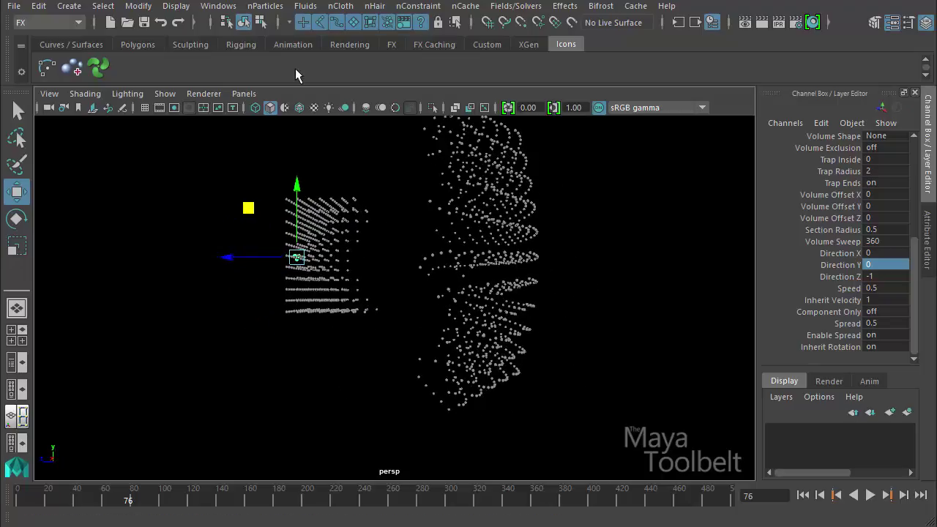
Replay the simulation from the first frame and stop it at about frame 68 to examine the particles' cone shape
left_click(802, 495)
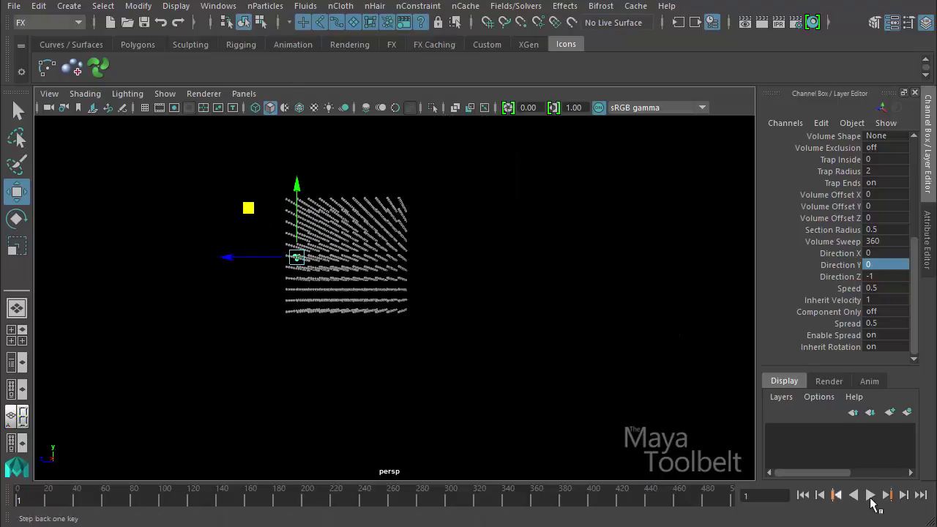
left_click(869, 495)
left_click_drag(557, 330, 663, 344, "alt")
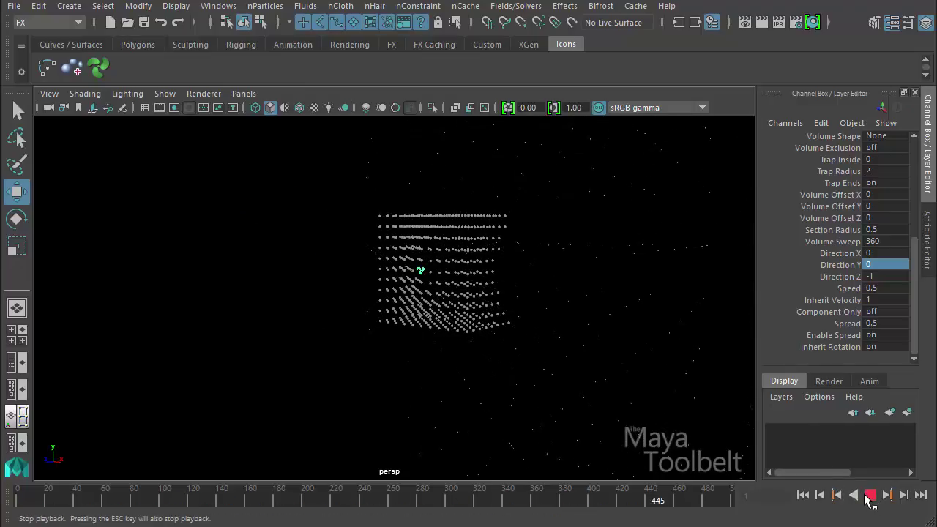
left_click(870, 495)
left_click(803, 495)
left_click_drag(564, 364, 520, 395, "alt")
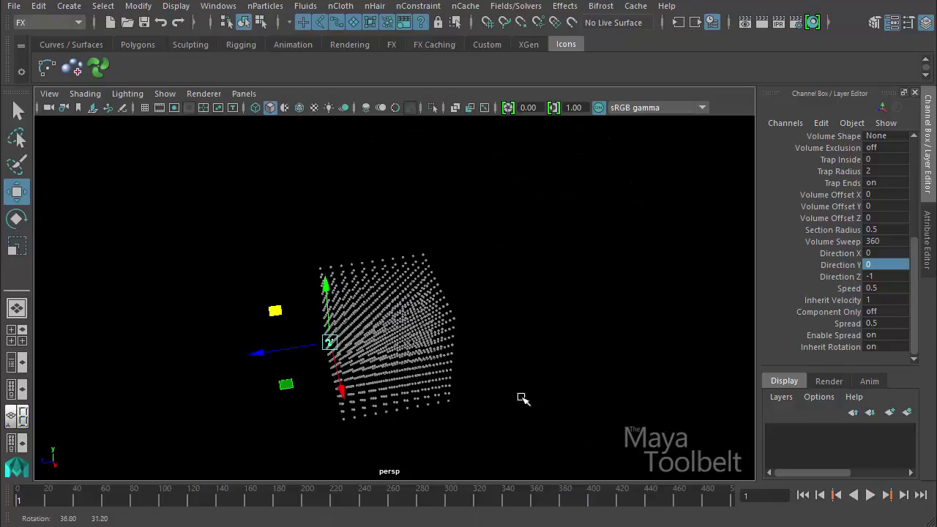
left_click(870, 494)
left_click(870, 495)
mouse_move(505, 307)
left_mouse_down("alt")
mouse_move(356, 270)
mouse_move(544, 303)
mouse_move(569, 322)
mouse_move(536, 273)
mouse_move(307, 209)
mouse_move(432, 284)
mouse_move(402, 323)
mouse_move(472, 355)
mouse_move(564, 303)
mouse_move(560, 291)
left_mouse_up("alt")
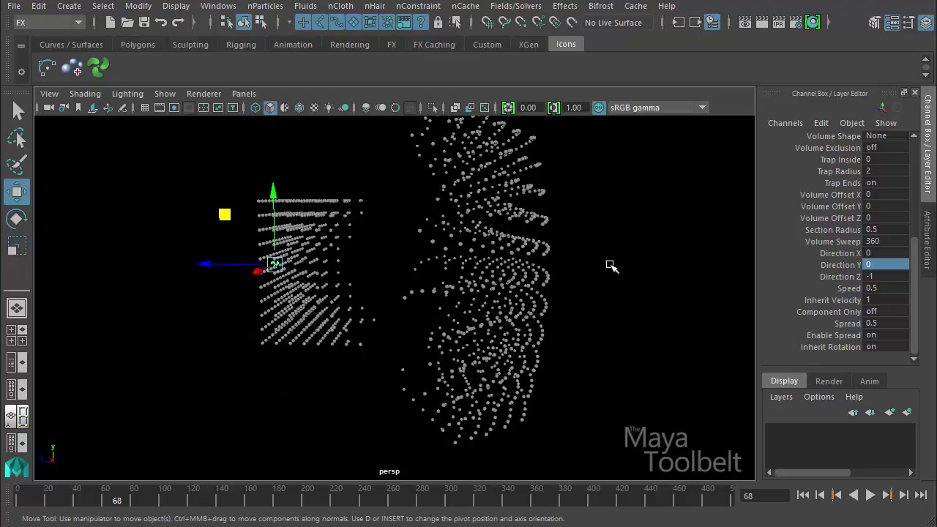
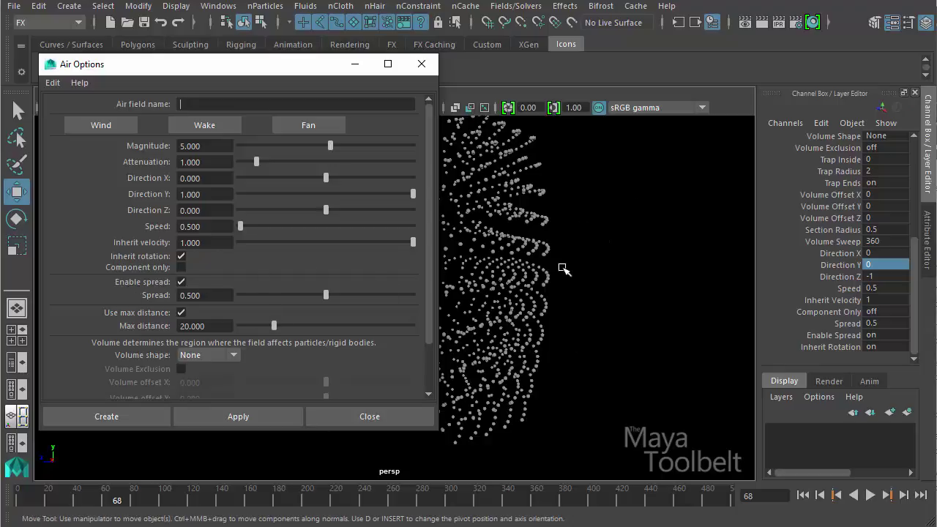
Set the air field's Spread to 0.1 and replay the simulation from the first frame to about frame 77
left_click_drag(532, 282, 507, 298, "alt")
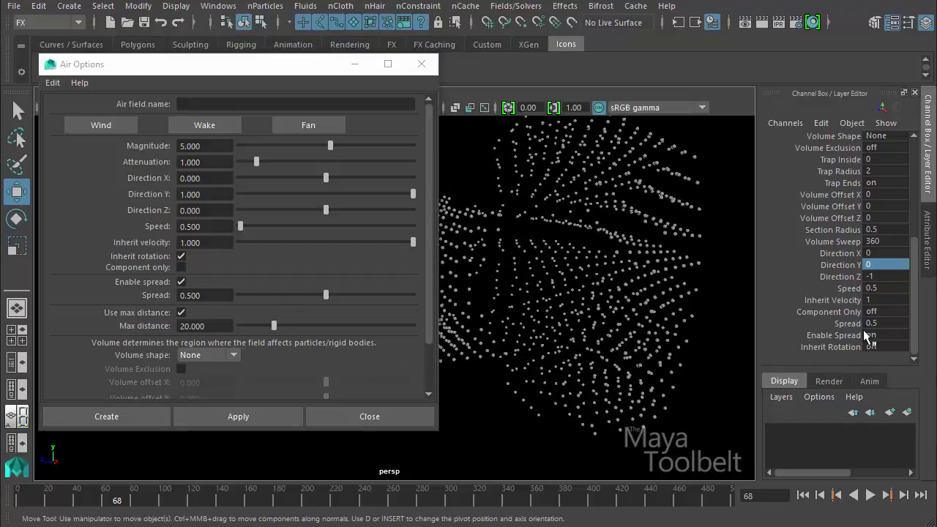
left_click(848, 323)
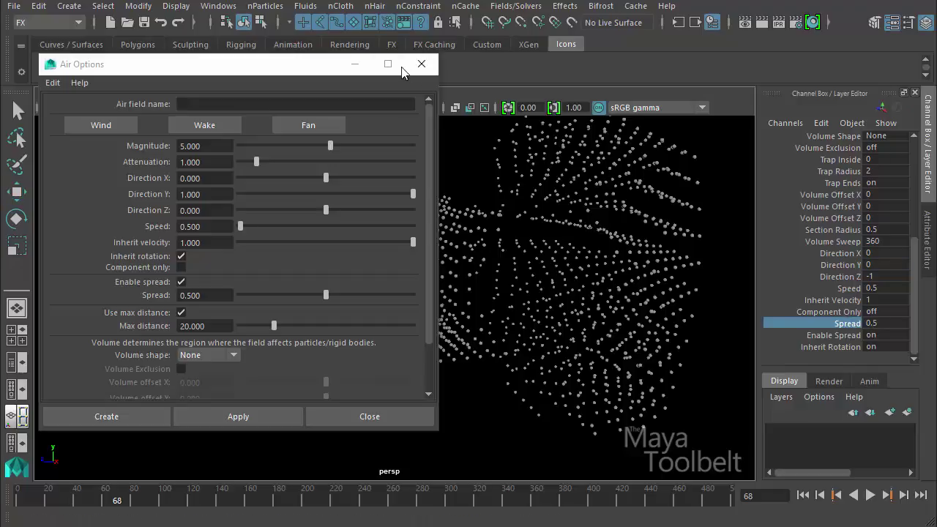
left_click(879, 335)
left_click(883, 326)
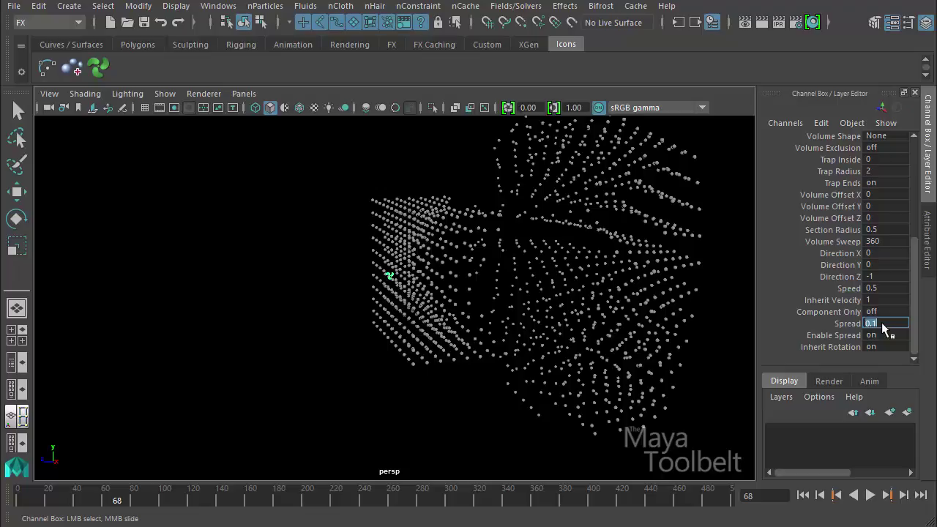
left_click(803, 494)
left_click(870, 495)
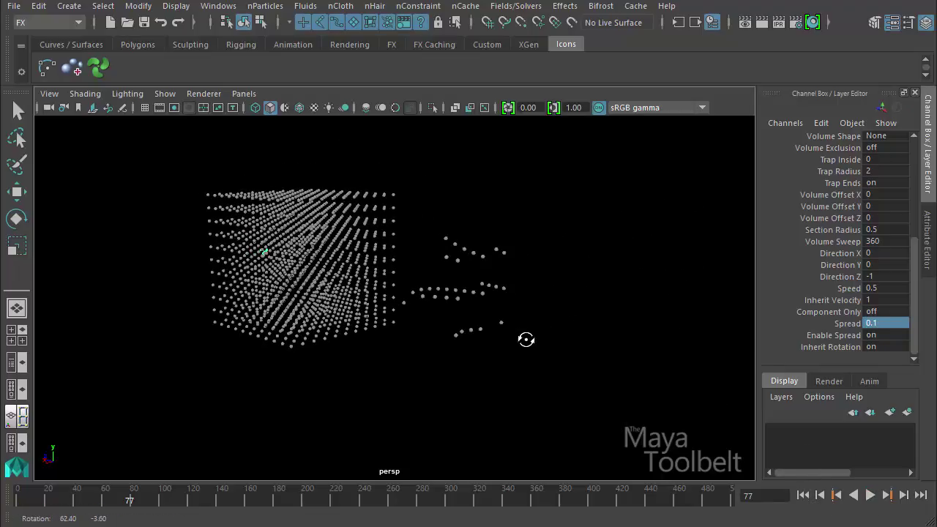
left_click(870, 494)
Set the air field's Spread to 1, replay the simulation from the first frame and stop at about frame 69
left_click(803, 495)
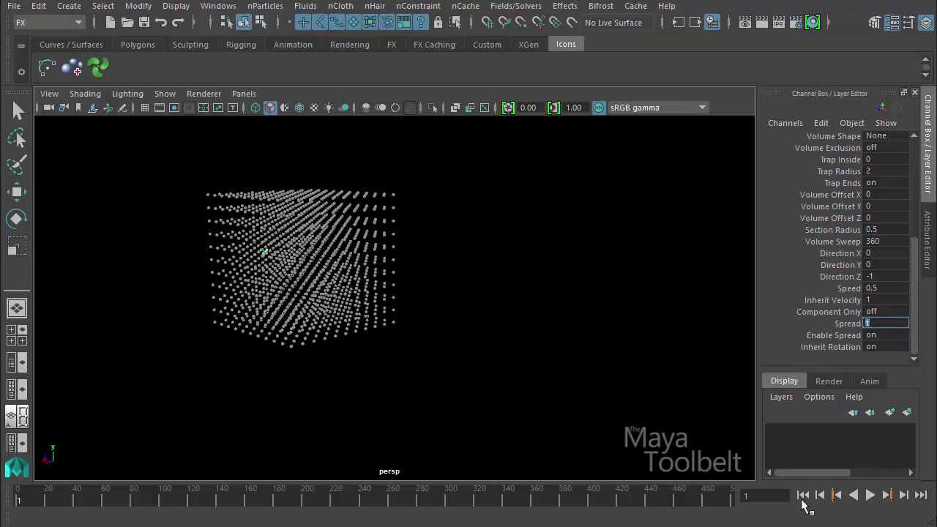
left_click(870, 495)
key("Escape")
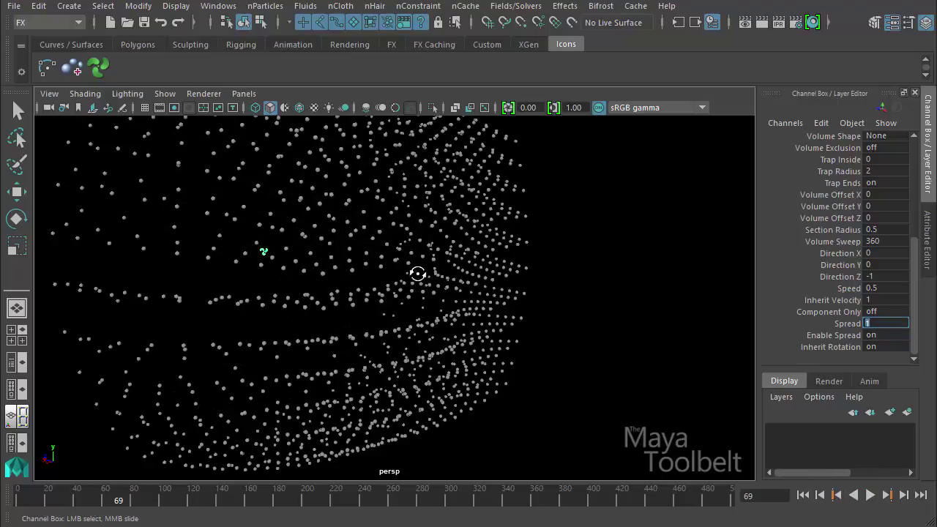
left_click_drag(417, 274, 525, 285, "alt")
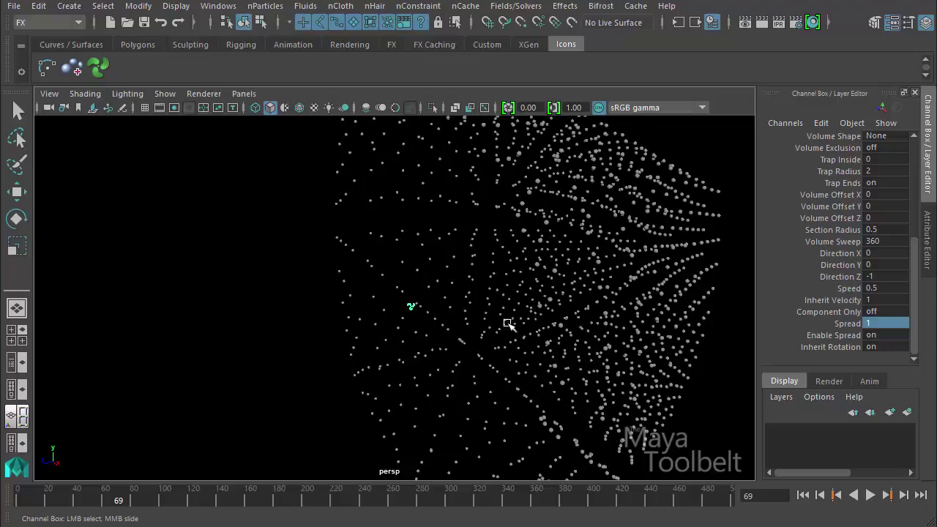
Set the air field's Spread to 0.5, replay the simulation from the first frame to about frame 55 and examine the particles' shape
left_click_drag(508, 325, 352, 237, "alt")
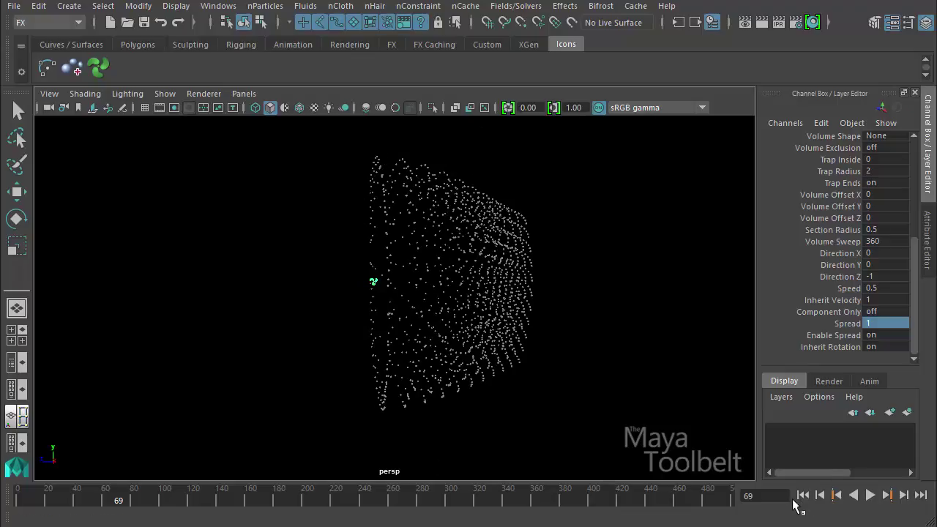
left_click(803, 496)
left_click(876, 323)
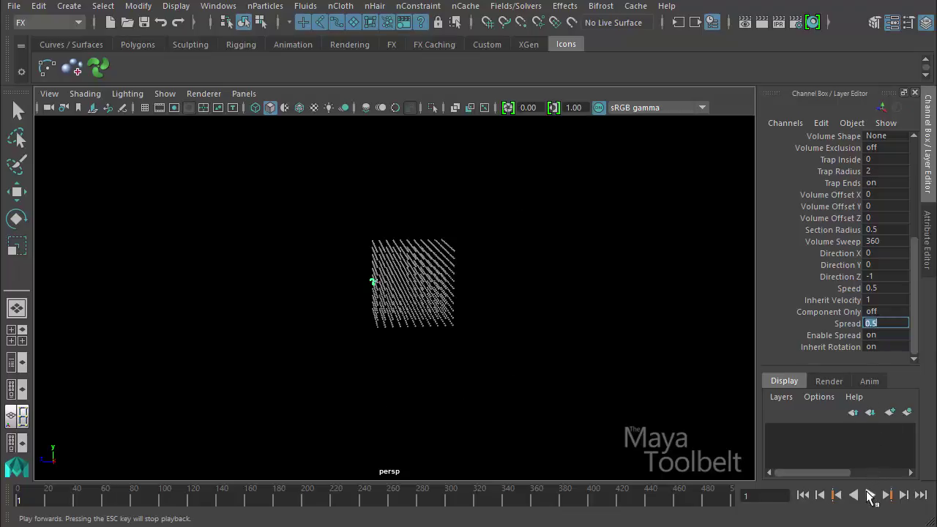
left_click(870, 494)
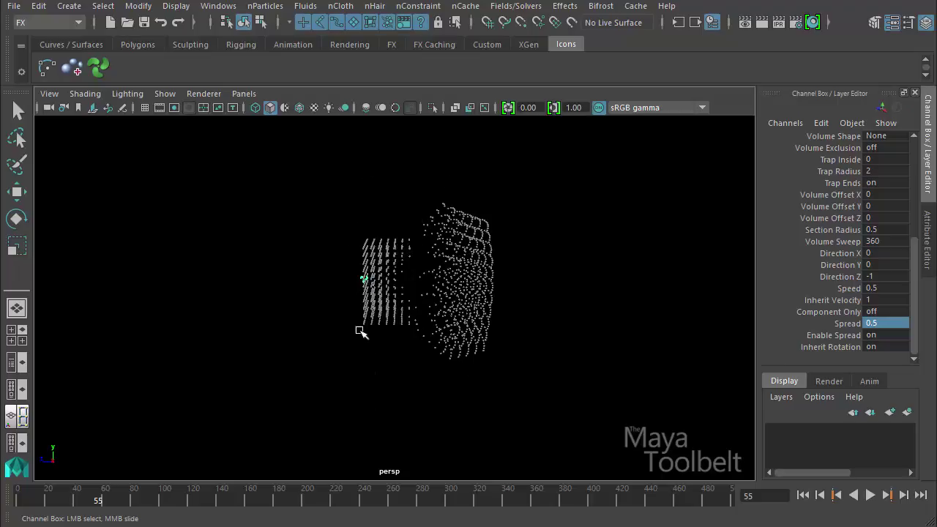
left_click_drag(361, 335, 377, 278, "alt")
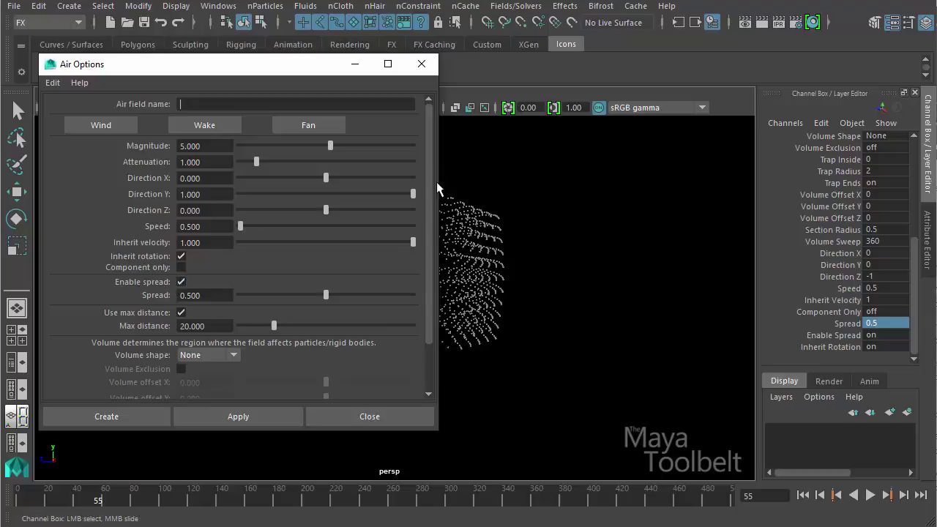
Review the fan settings in the Air options, including the volume settings further down, and clear the options window away
left_click_drag(431, 177, 424, 274)
left_click_drag(432, 217, 428, 144)
left_click(355, 64)
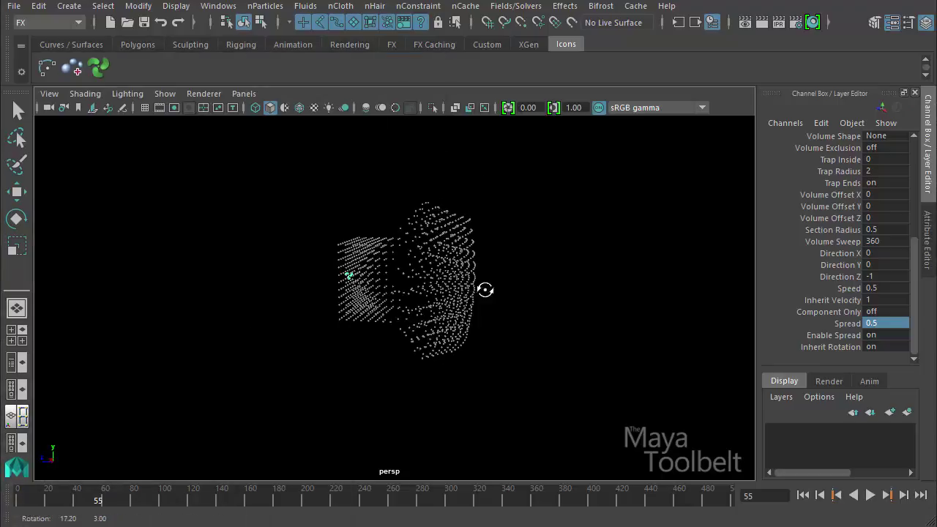
Return to the first frame, remove the fan air field and select the particle grid
left_click(803, 495)
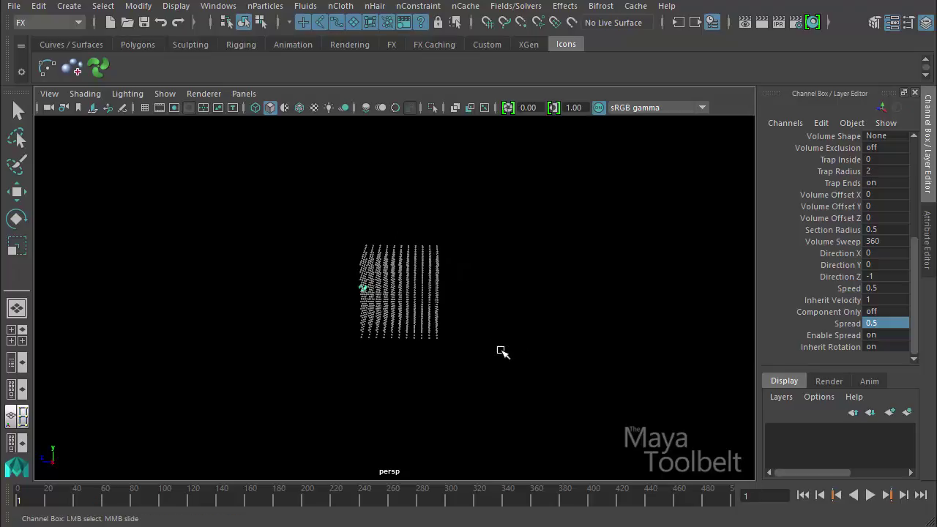
left_click(501, 353)
key("w")
left_click(414, 291)
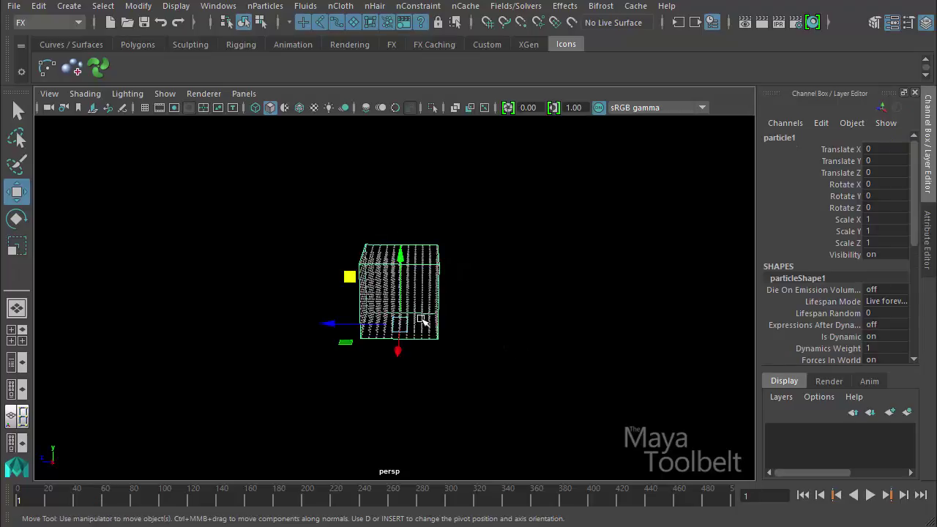
left_click_drag(423, 321, 574, 258, "alt")
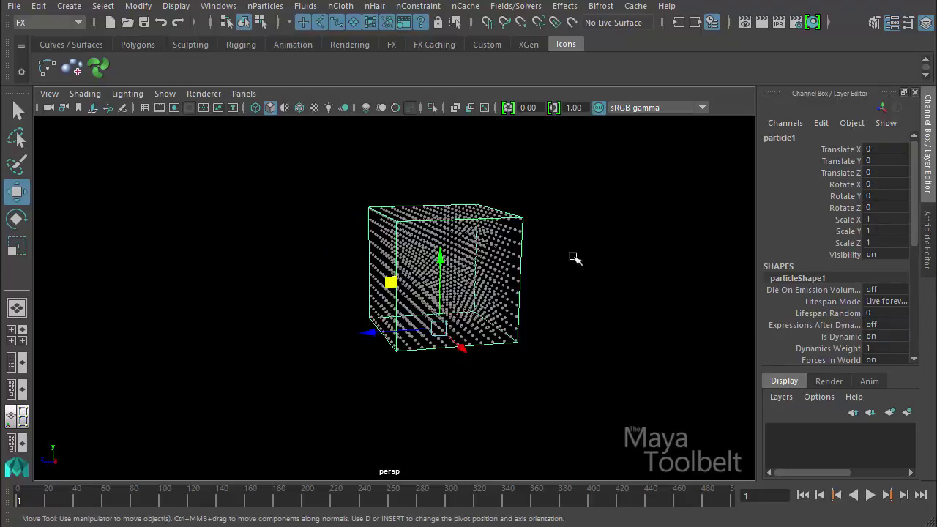
Open the Air field options and compare the values and component, rotation and spread options of the Wind, Wake and Fan presets
left_click(514, 6)
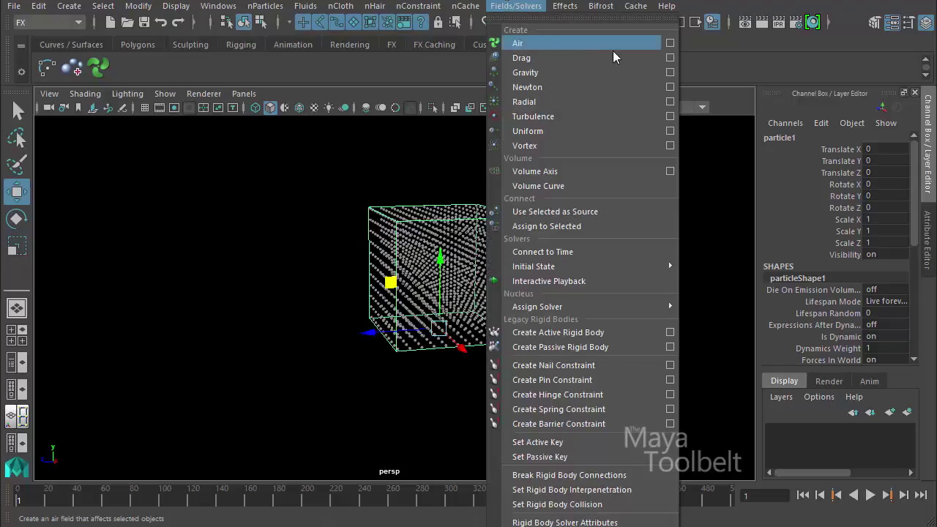
left_click(669, 44)
left_click(229, 124)
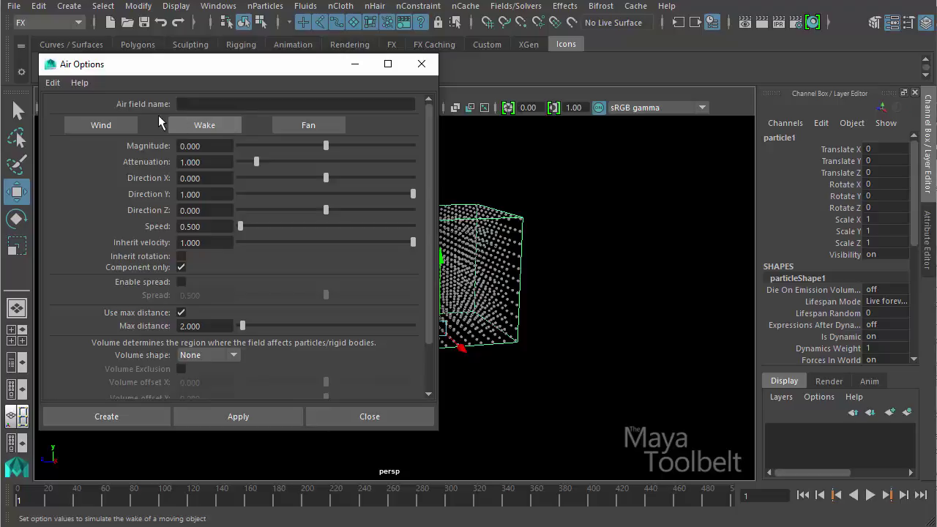
left_click(312, 120)
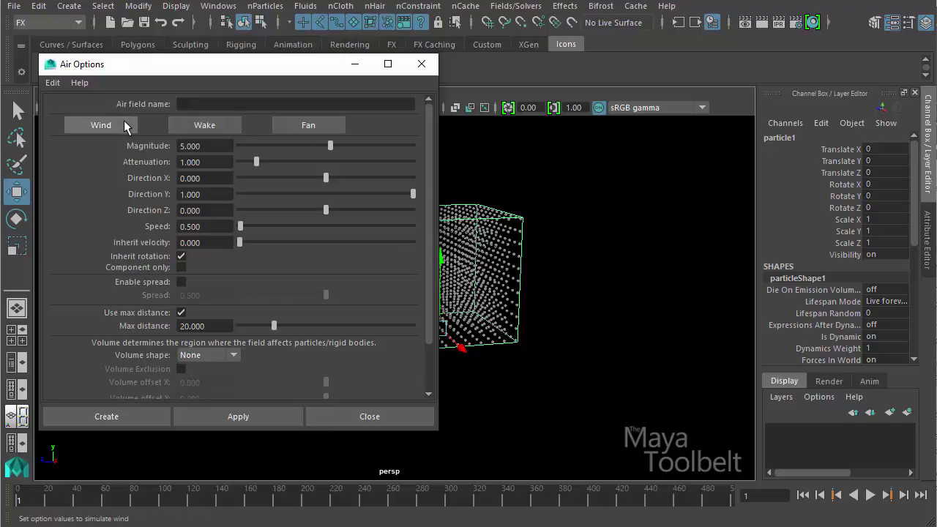
left_click(226, 127)
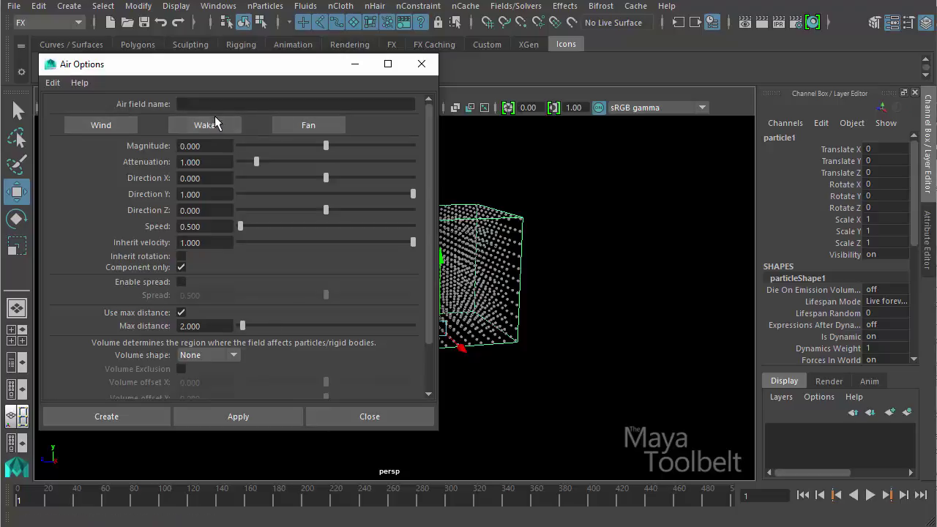
left_click(103, 128)
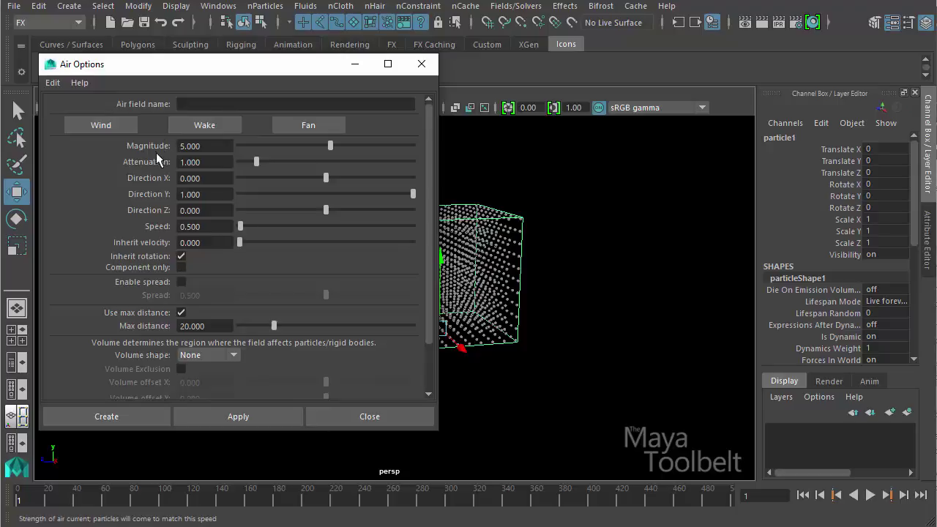
left_click(315, 126)
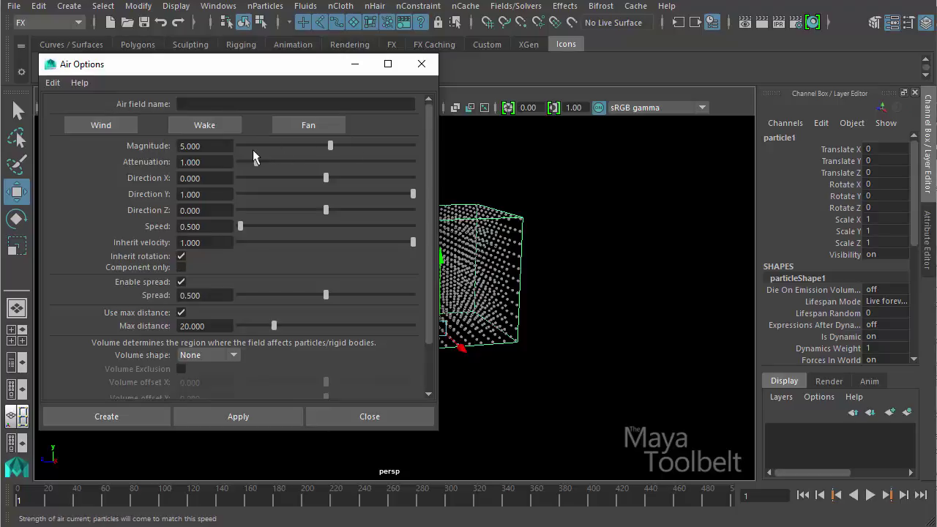
left_click(216, 125)
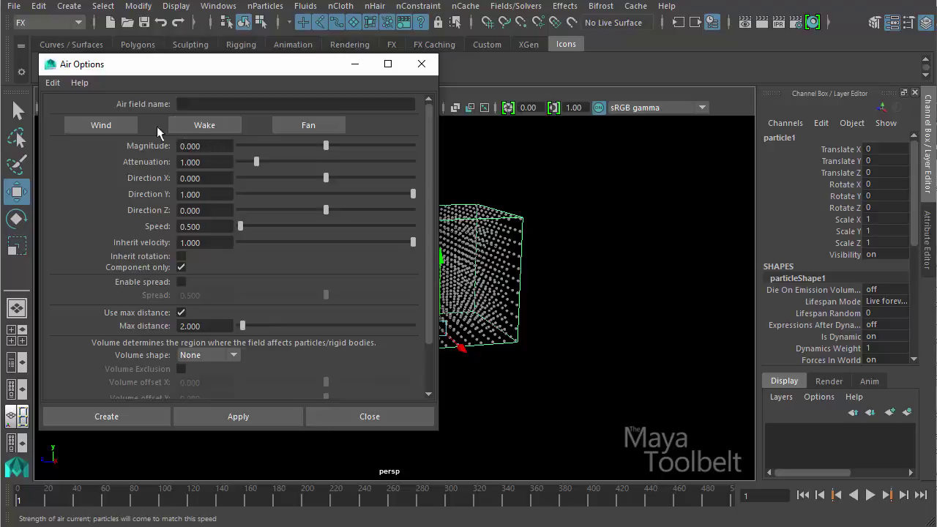
left_click(110, 125)
left_click(313, 125)
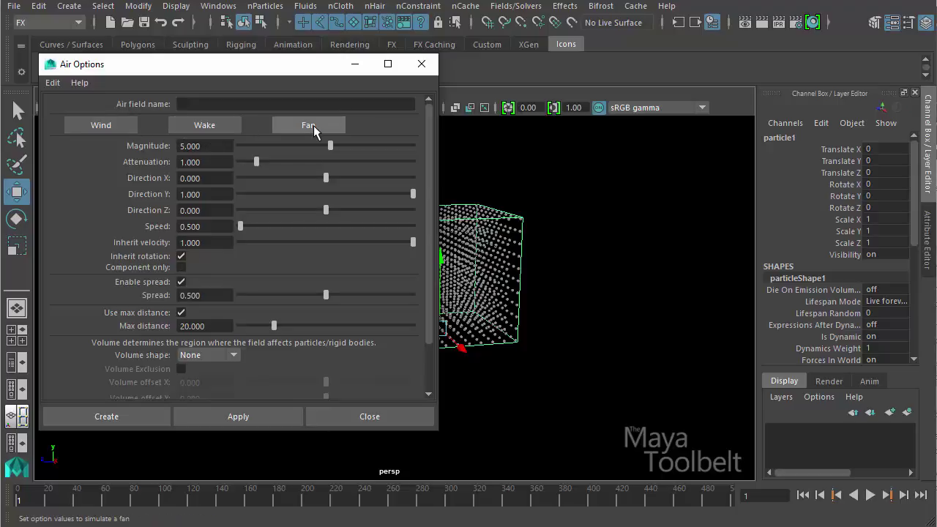
left_click(204, 130)
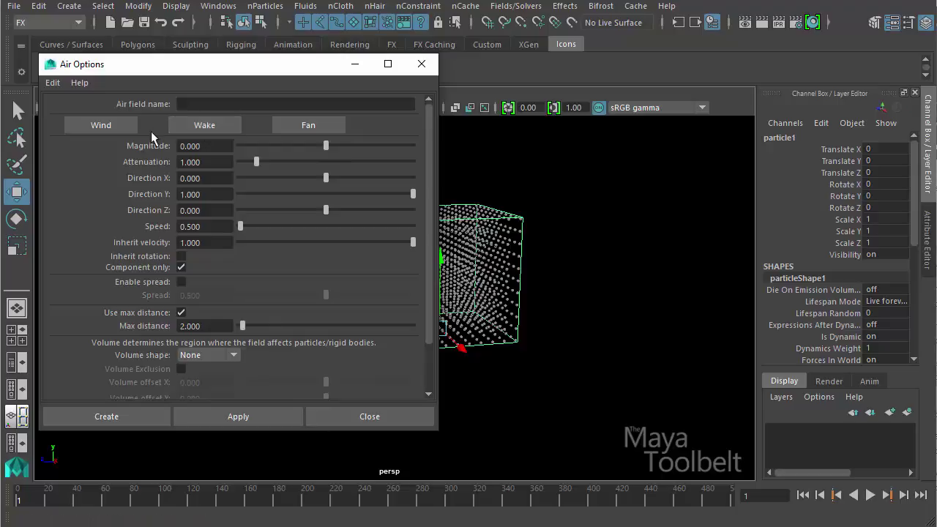
left_click(117, 128)
left_click(304, 127)
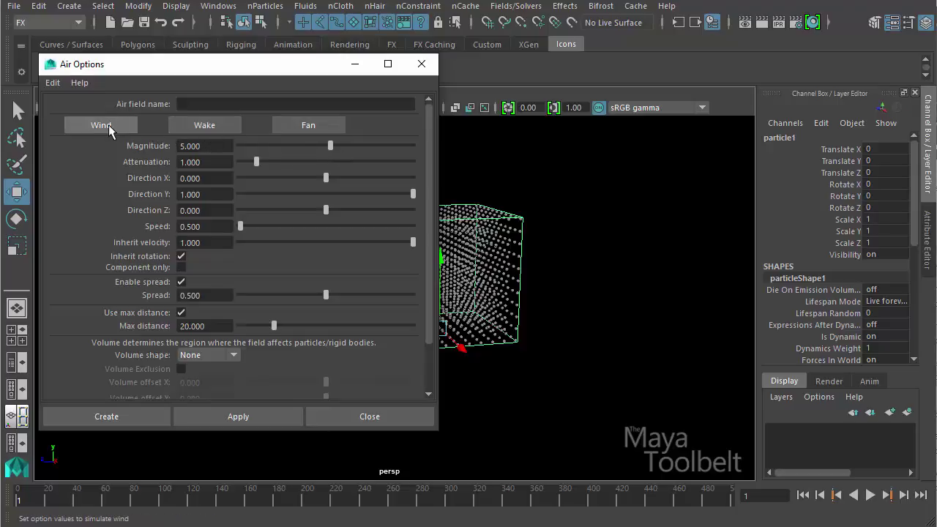
left_click(209, 126)
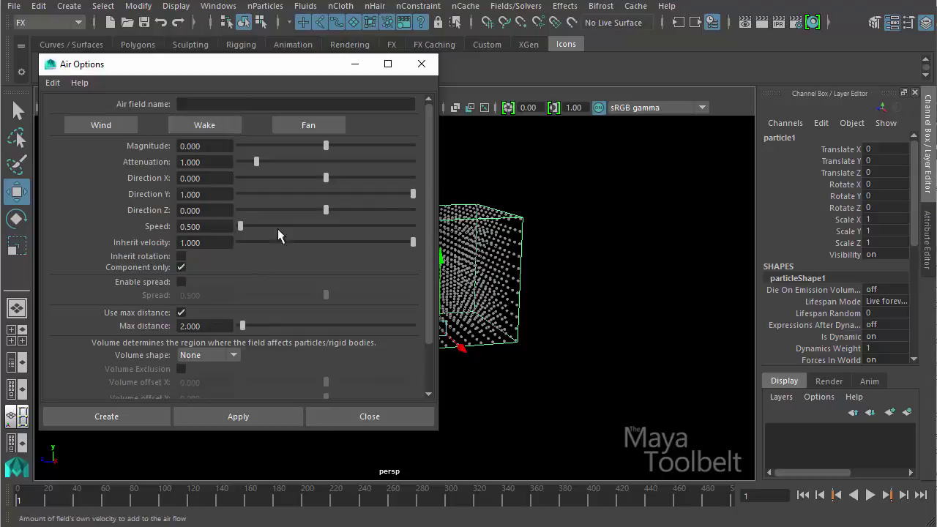
left_click(101, 125)
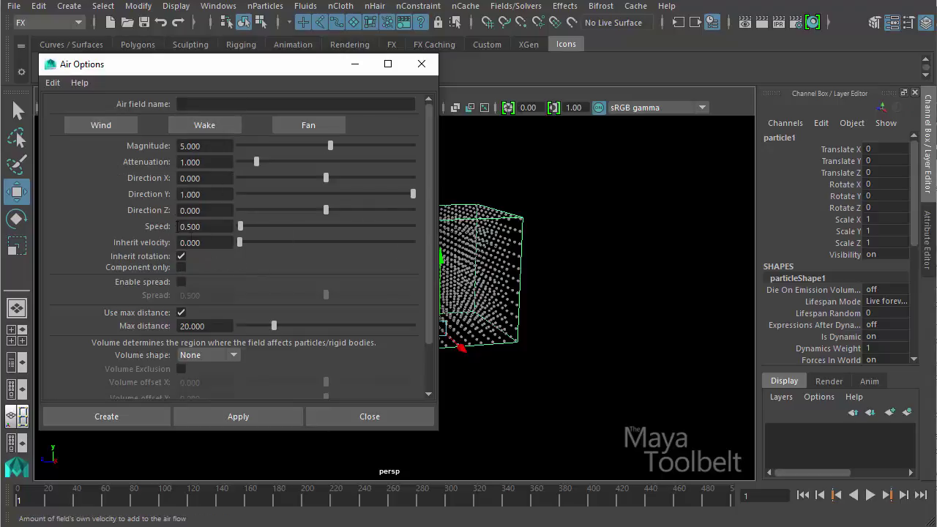
left_click(318, 122)
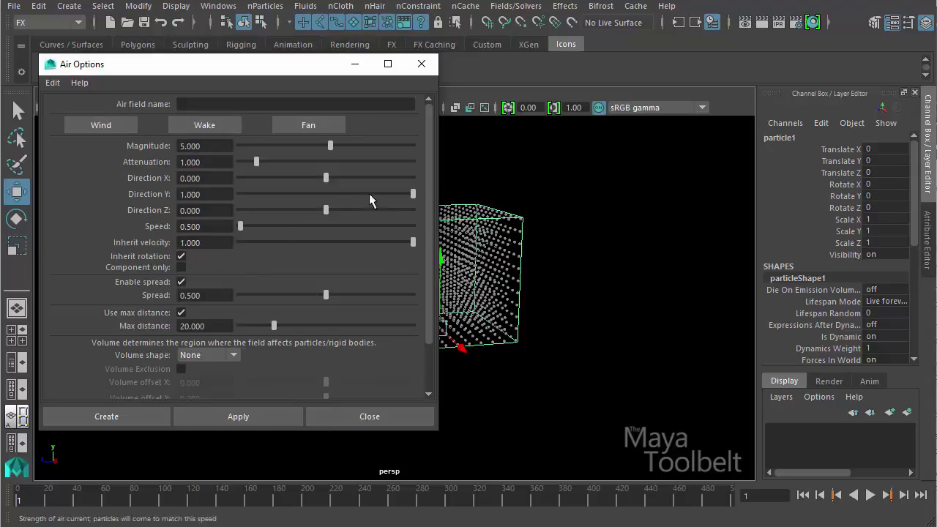
left_click(214, 125)
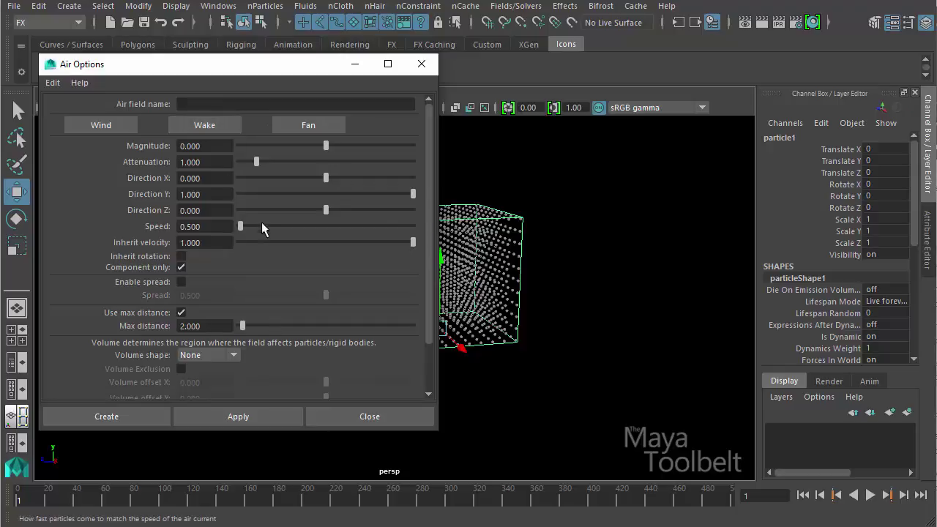
left_click(107, 123)
left_click(222, 129)
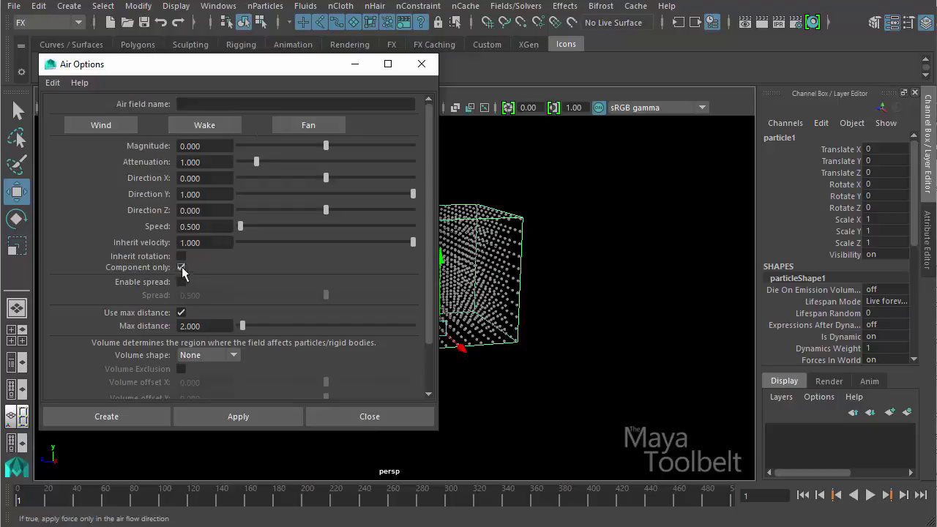
left_click(111, 125)
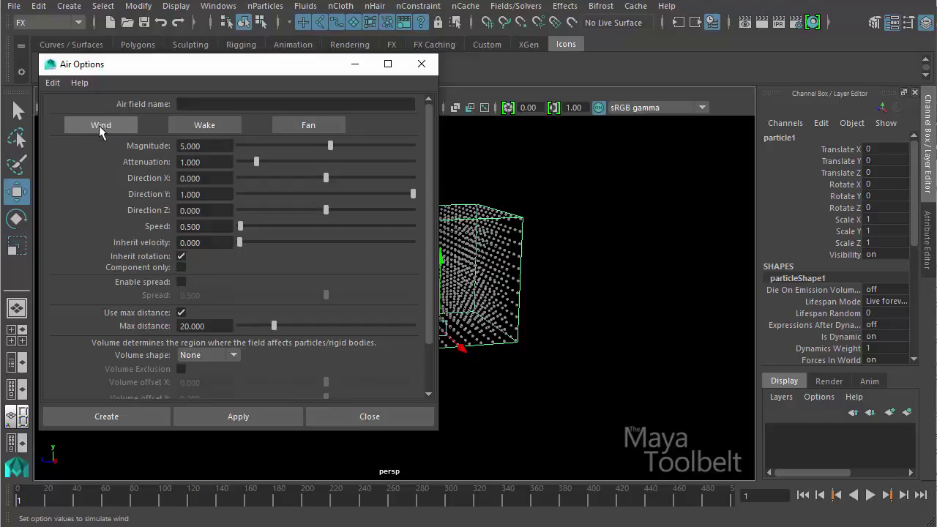
left_click(309, 124)
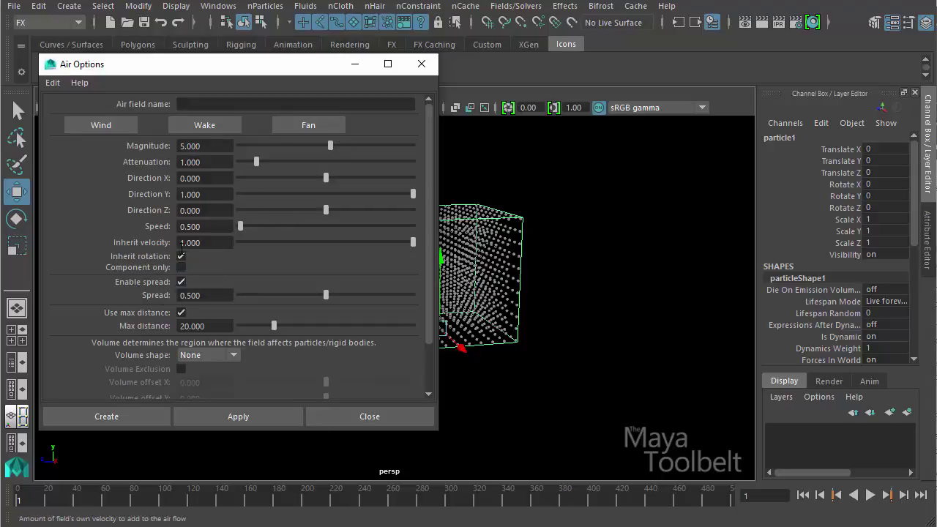
Create an air field with the Wake preset on the particle grid and raise it to about Y 2.5, inside the grid
left_click(206, 126)
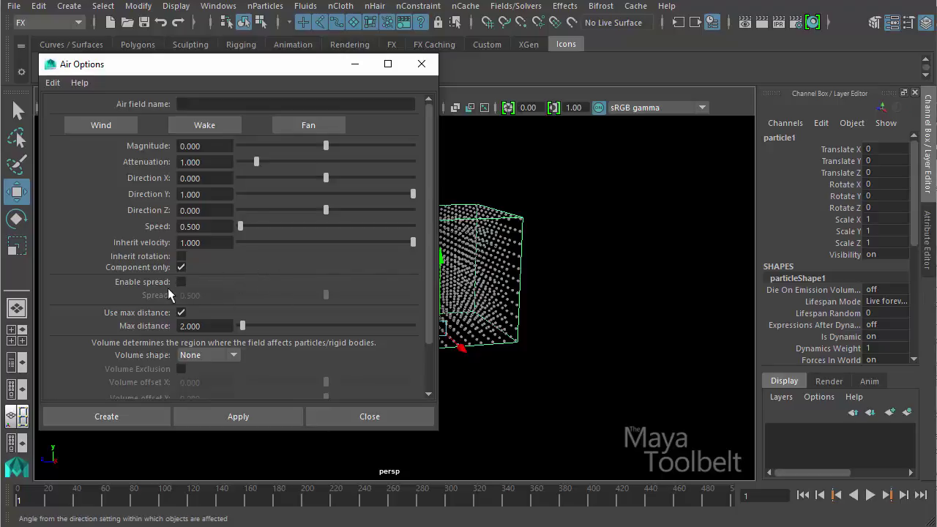
left_click(213, 417)
left_click(355, 63)
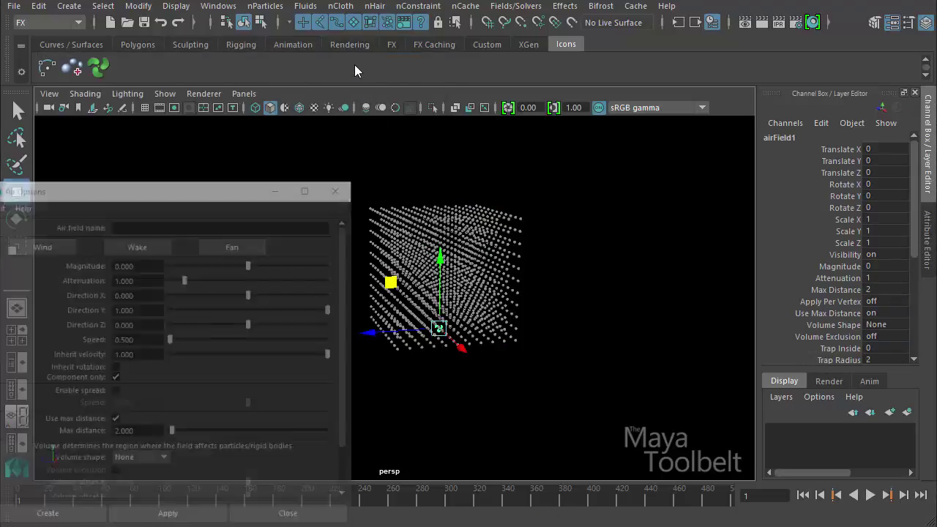
left_click_drag(399, 264, 399, 209)
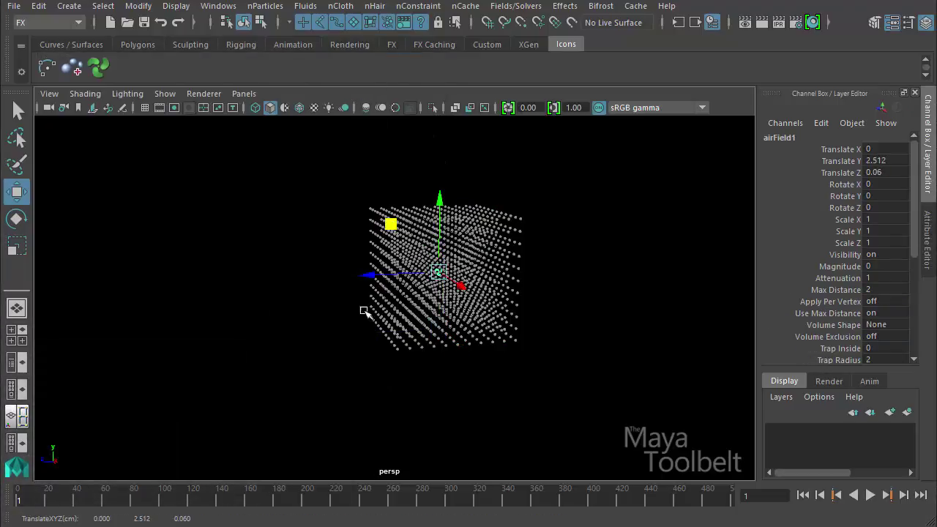
left_click_drag(364, 310, 447, 306, "alt")
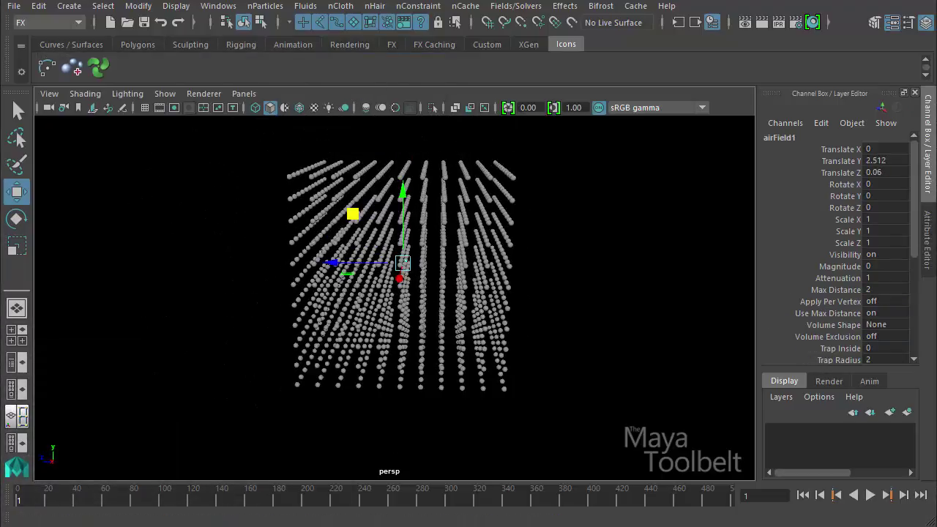
Play the simulation with the stationary wake field to about frame 394, return to the first frame and examine the grid from several sides
left_click(870, 495)
left_click_drag(649, 331, 505, 252, "alt")
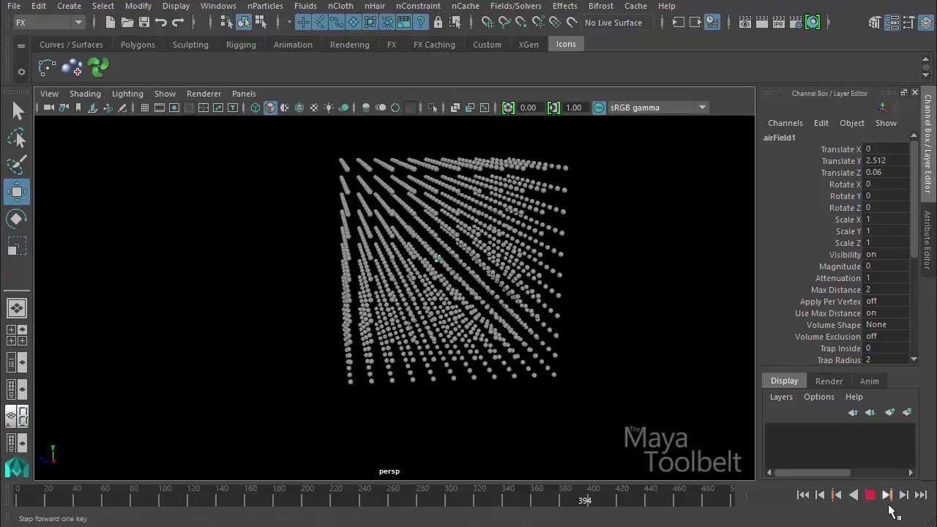
left_click(871, 494)
left_click(805, 497)
left_click_drag(396, 339, 468, 343, "alt")
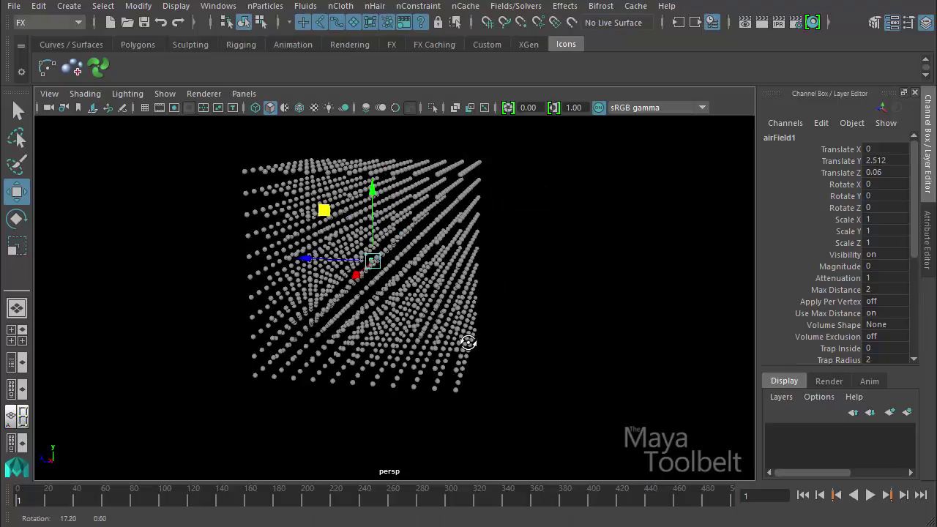
left_click_drag(615, 360, 530, 366, "alt")
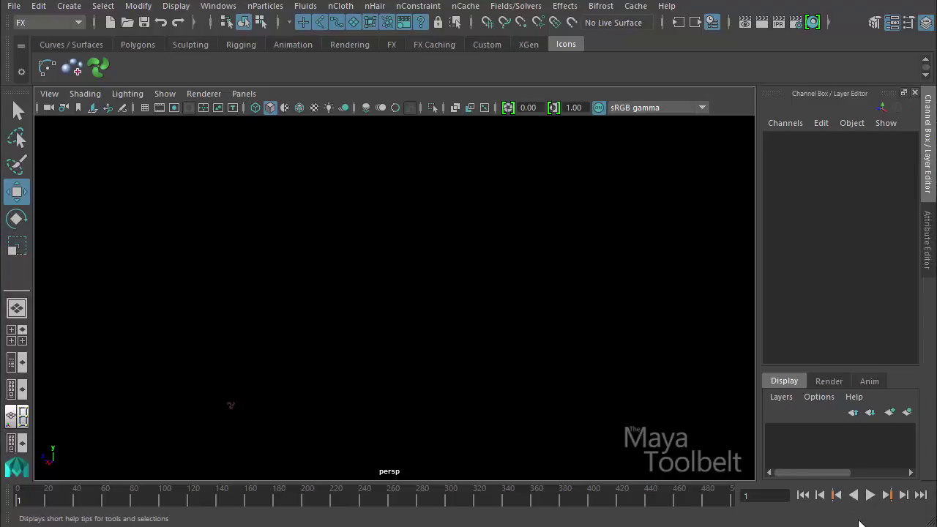
Select the animated wake air field, play its motion to about frame 298 and return to the first frame
left_click_drag(404, 353, 228, 448)
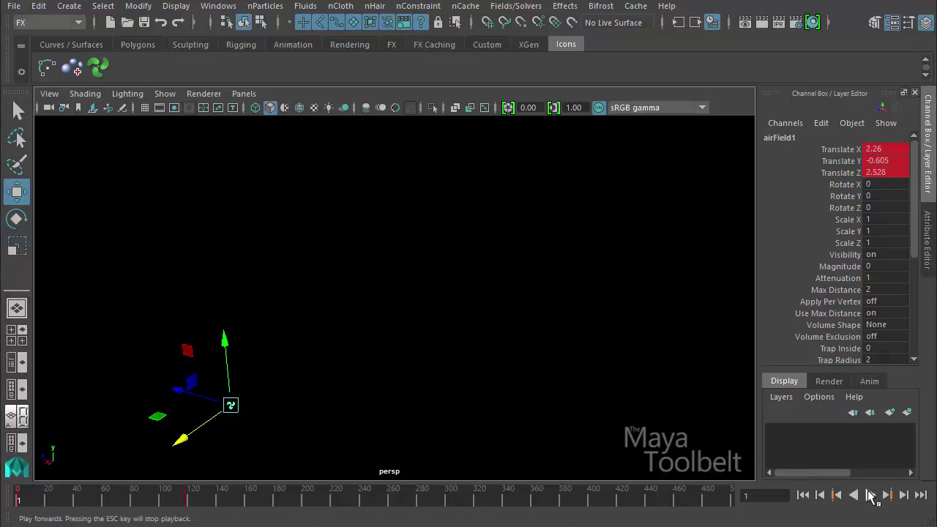
left_click(869, 495)
left_click(870, 495)
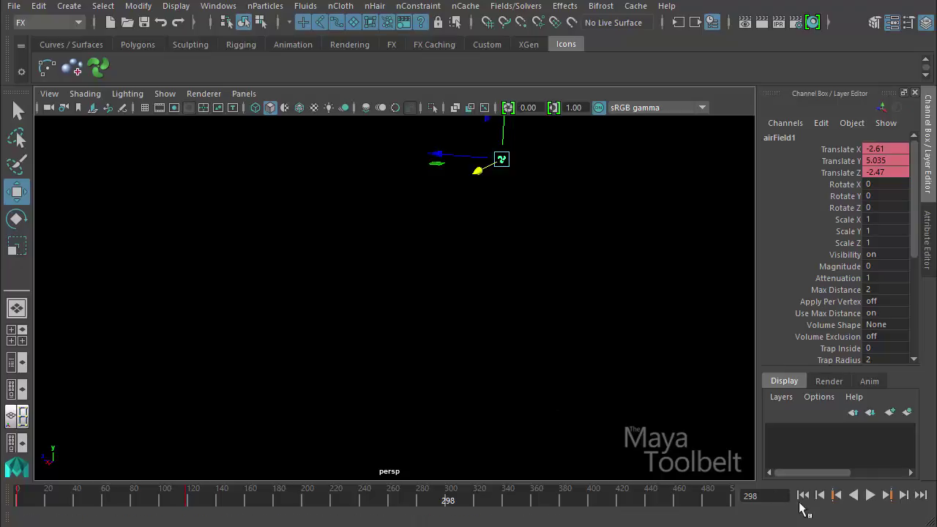
left_click(803, 495)
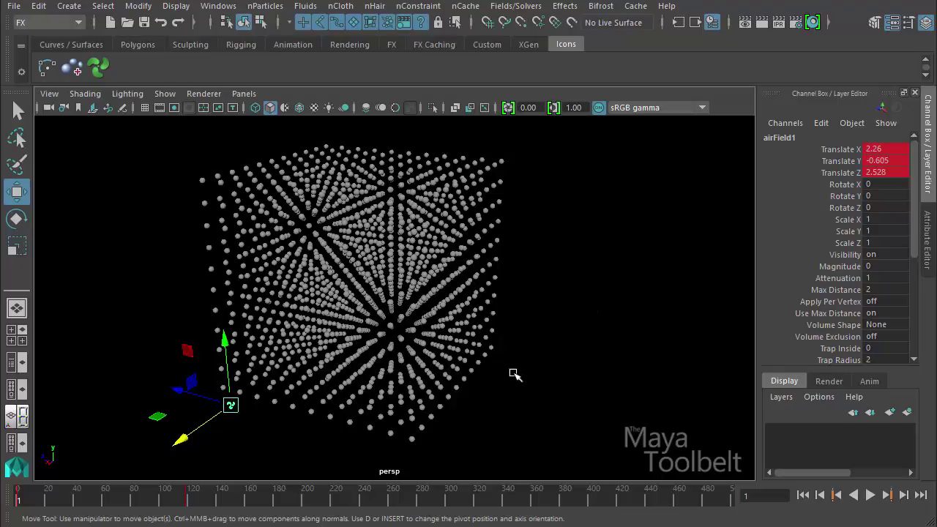
Play the simulation with the moving wake field to about frame 170, viewing the particle grid from several sides
left_click_drag(438, 343, 409, 351, "alt")
left_click_drag(405, 360, 407, 348, "alt")
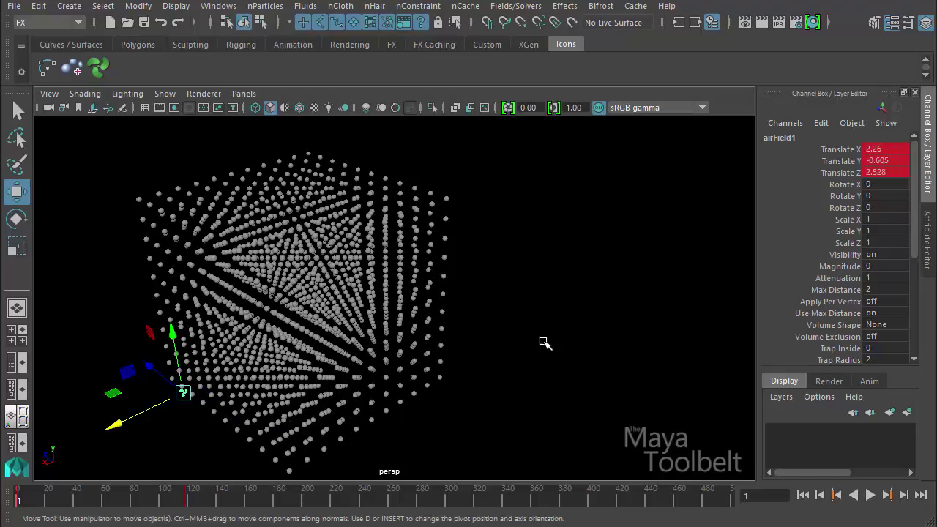
left_click_drag(545, 344, 439, 344, "alt")
left_click_drag(732, 366, 659, 384, "alt")
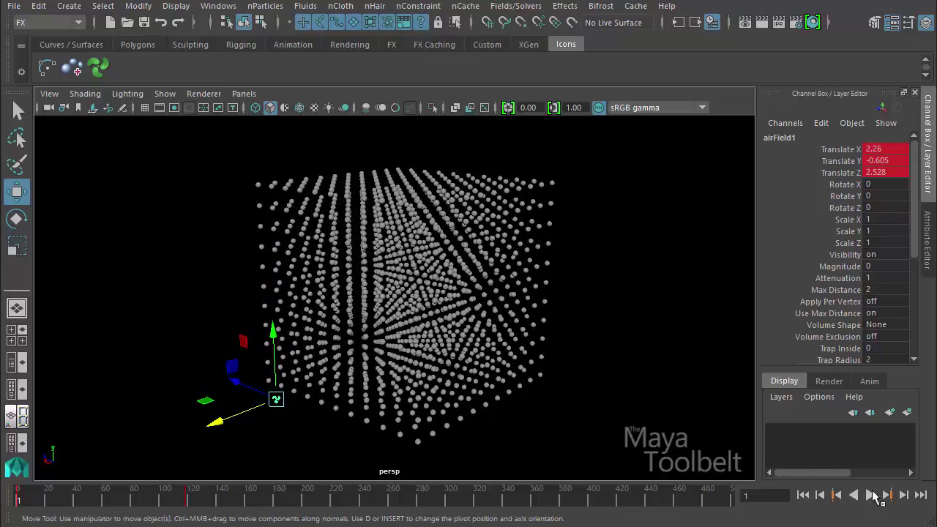
left_click(871, 495)
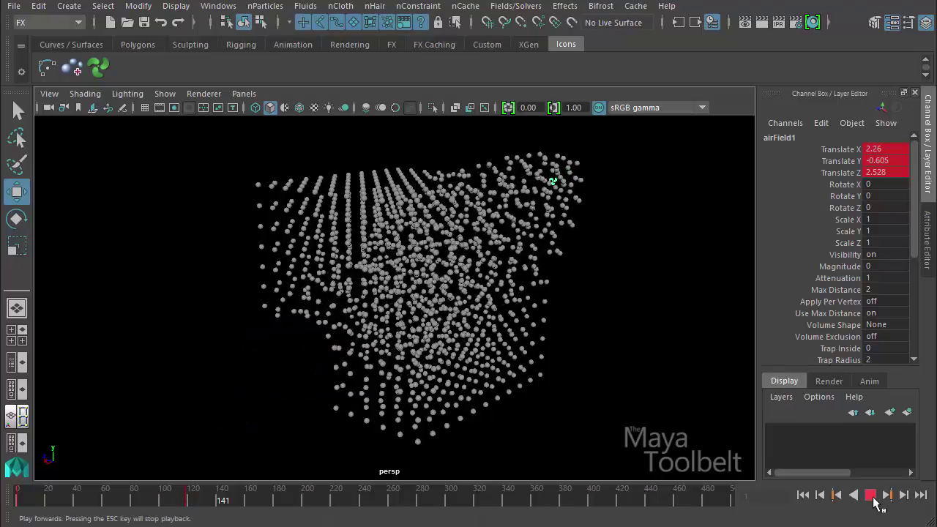
left_click(871, 495)
mouse_move(585, 338)
left_mouse_down("alt")
mouse_move(507, 336)
mouse_move(546, 350)
mouse_move(575, 339)
left_mouse_up("alt")
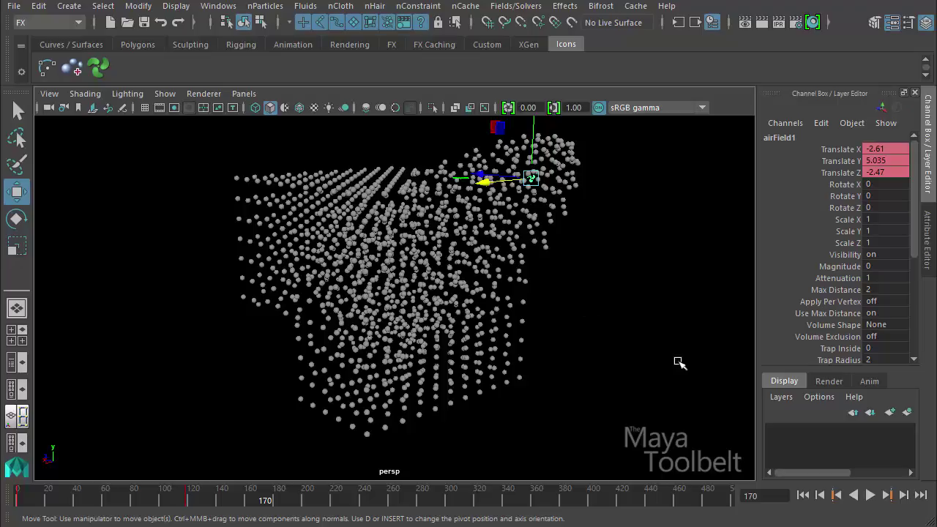
Replay the wake simulation twice from the first frame, to about frames 185 and 436, examining the particle trail from other sides
left_click(802, 494)
left_click(870, 495)
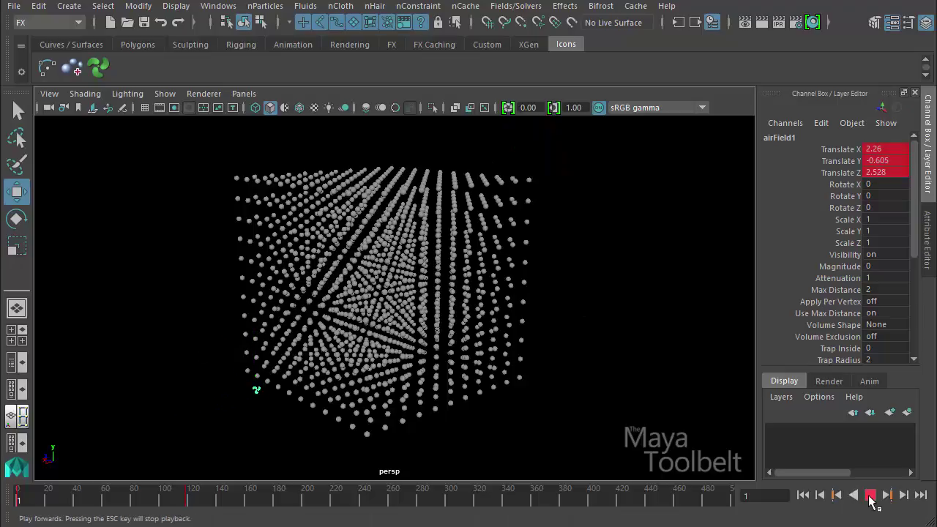
left_click(871, 495)
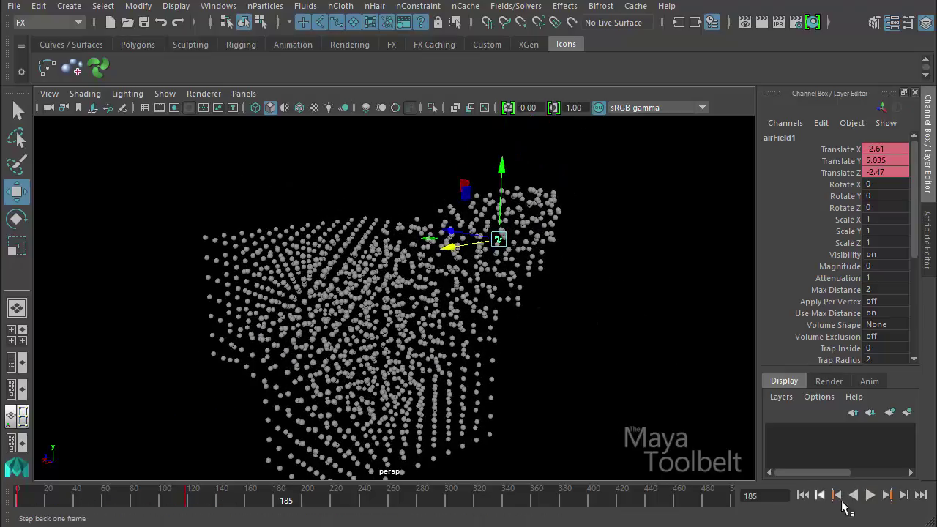
left_click(803, 495)
left_click(870, 495)
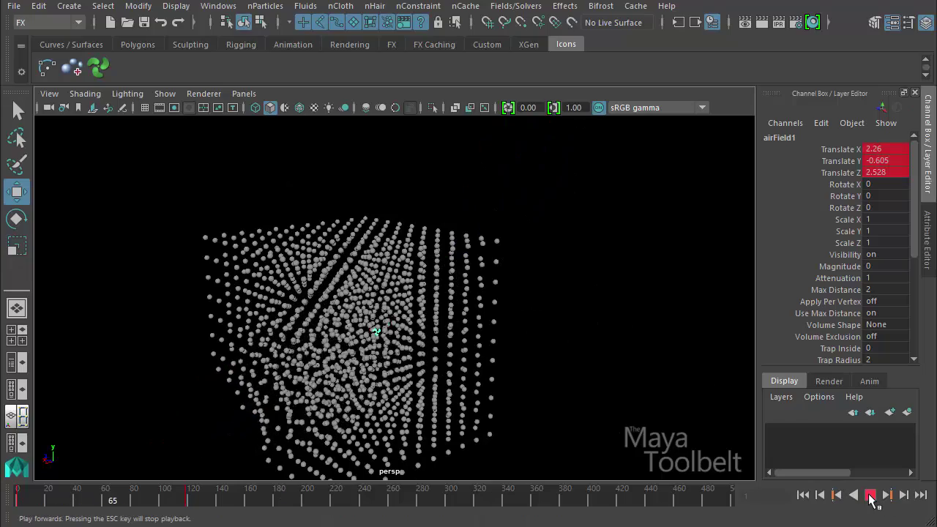
left_click_drag(673, 258, 593, 320, "alt")
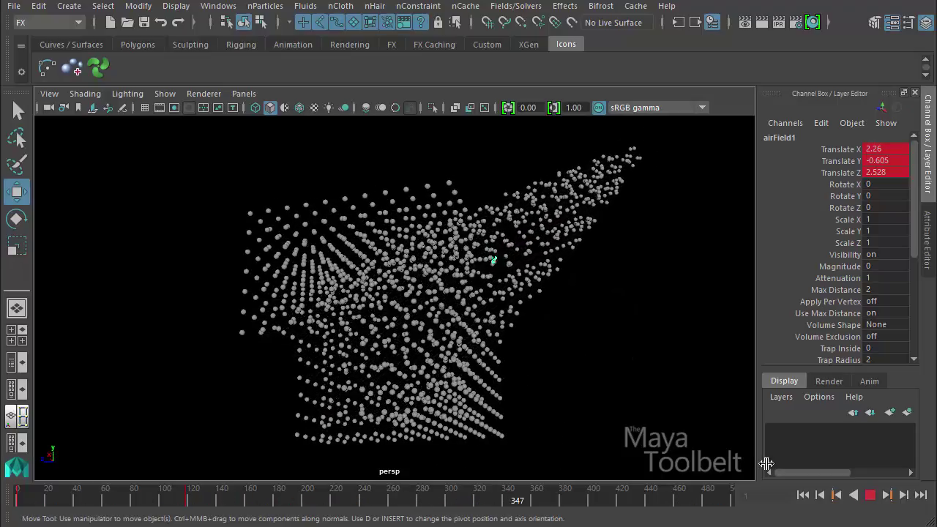
left_click(870, 495)
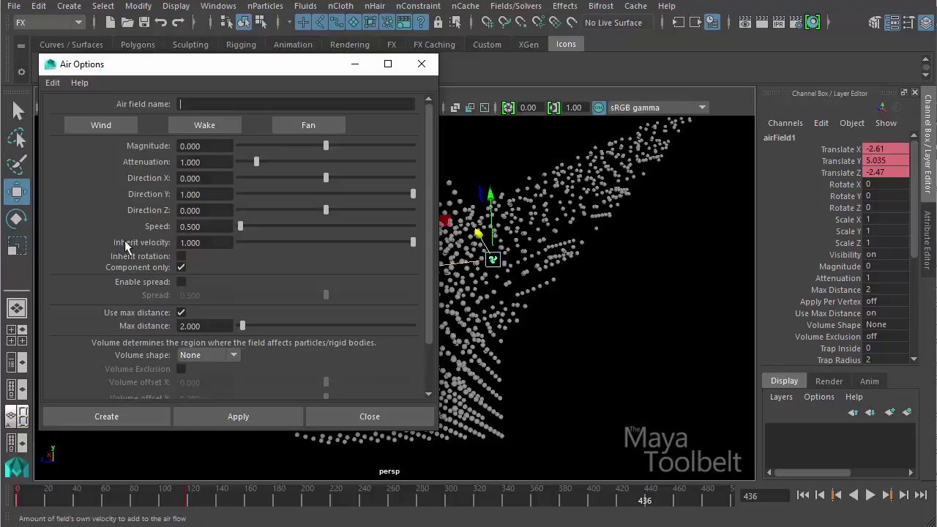
Compare the wake field's Inherit Velocity and Component Only attributes with the Air options, and minimize the options window
left_click_drag(543, 254, 522, 259, "alt")
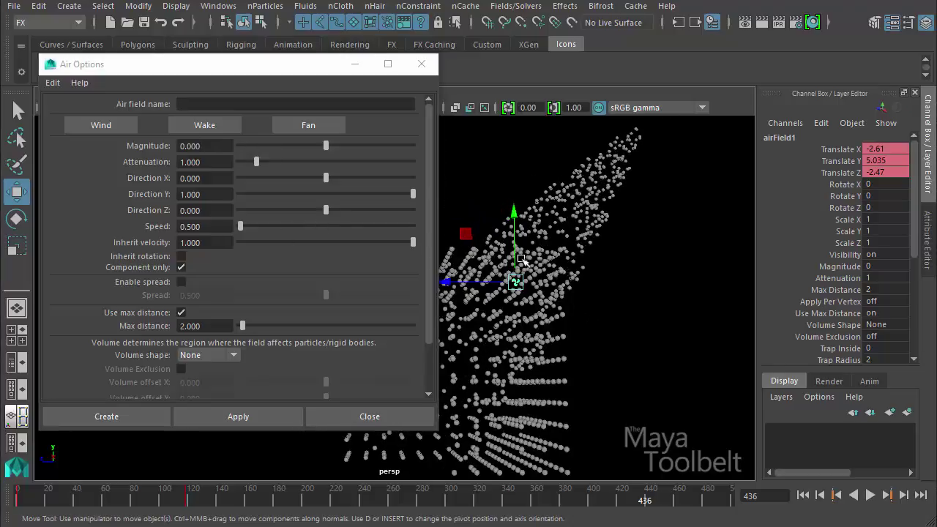
left_click_drag(914, 150, 914, 278)
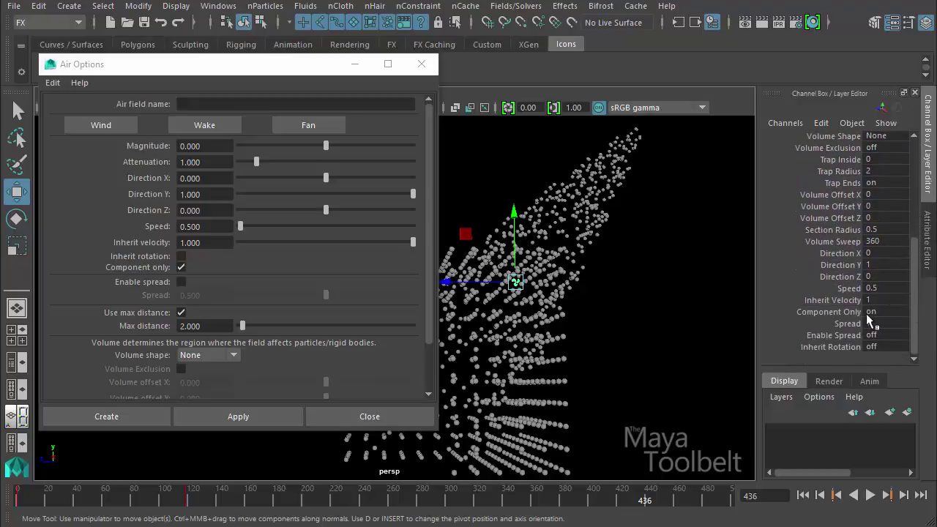
left_click(355, 65)
Return to the first frame and turn off Component Only for the air field
left_click(805, 495)
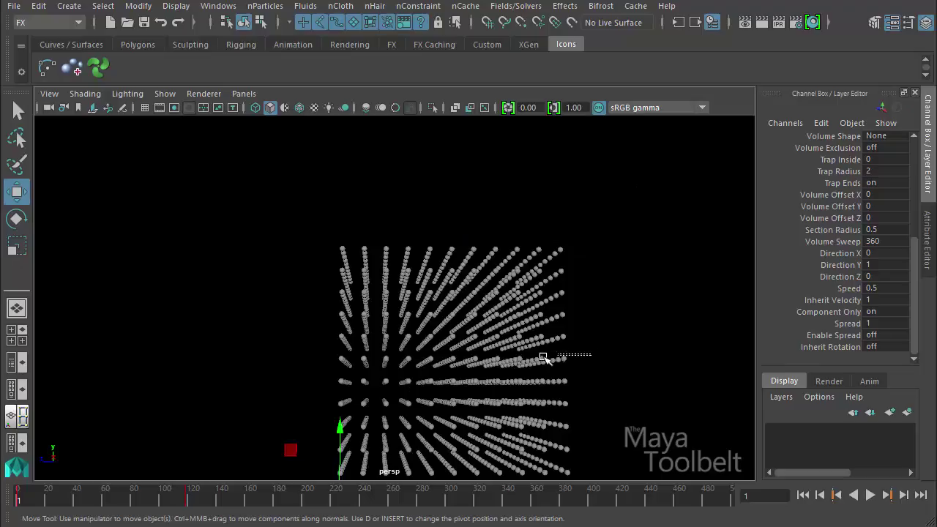
left_click(549, 360)
left_click_drag(548, 359, 556, 320, "alt")
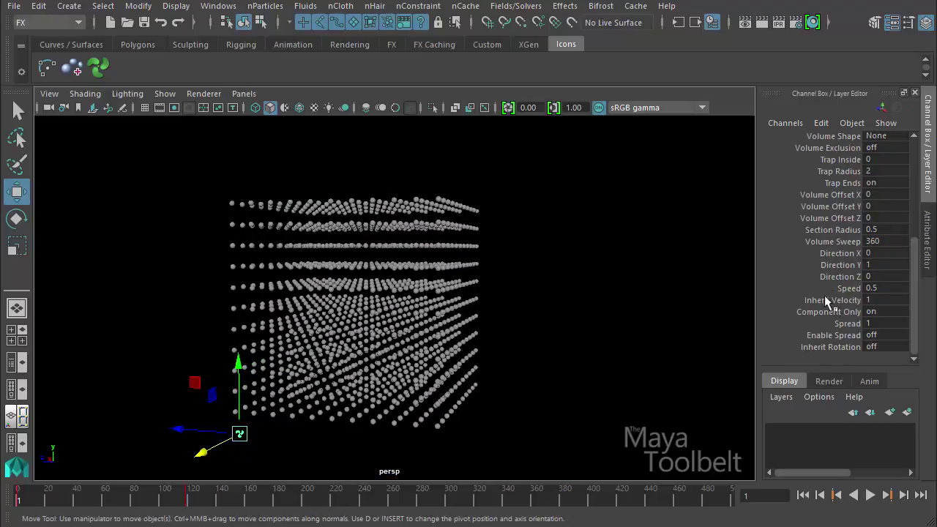
double_click(883, 312)
Play the simulation in a loop, stop at about frame 470 and examine the displaced particles up close from several sides
left_click(870, 494)
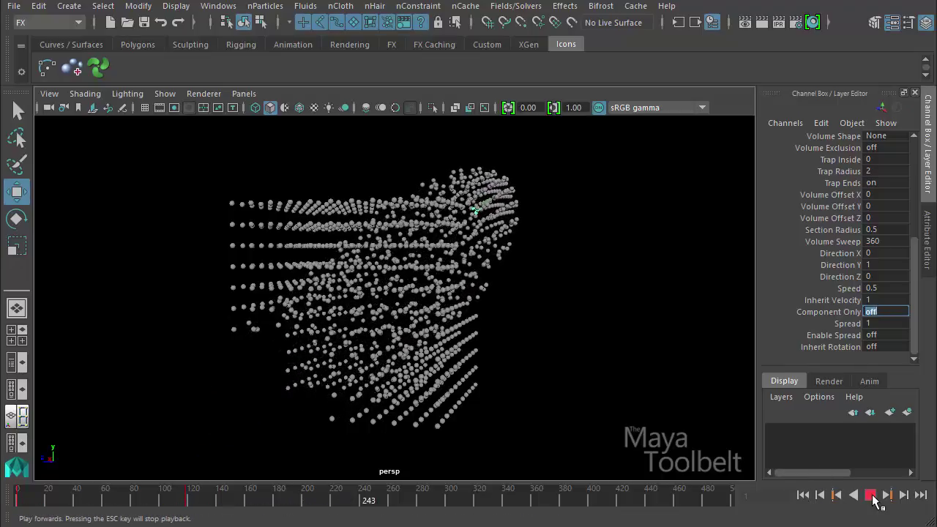
left_click_drag(680, 366, 561, 389, "alt")
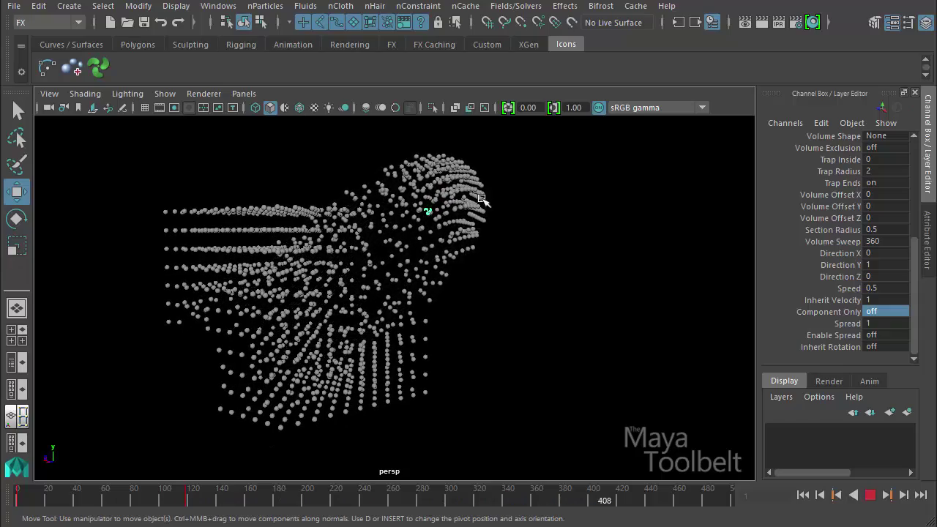
right_click_drag(500, 274, 550, 300, "alt")
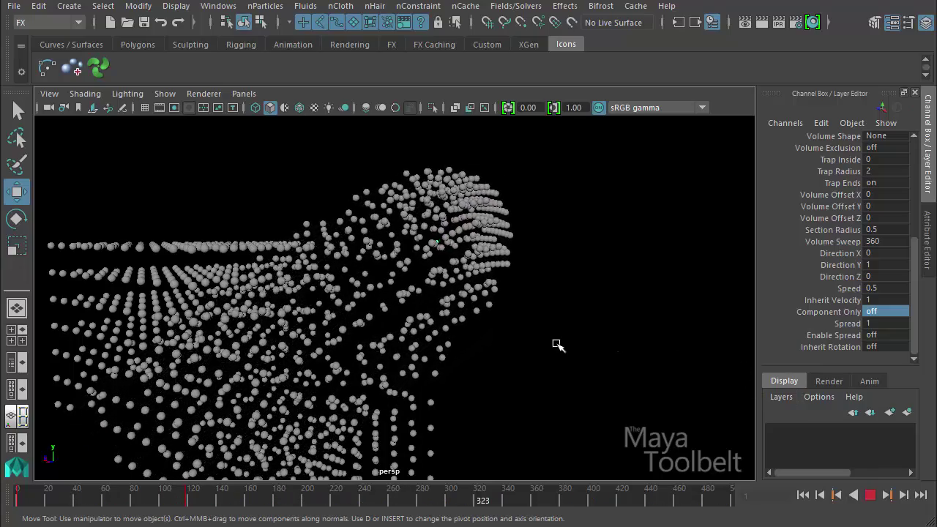
left_click_drag(556, 343, 512, 341, "alt")
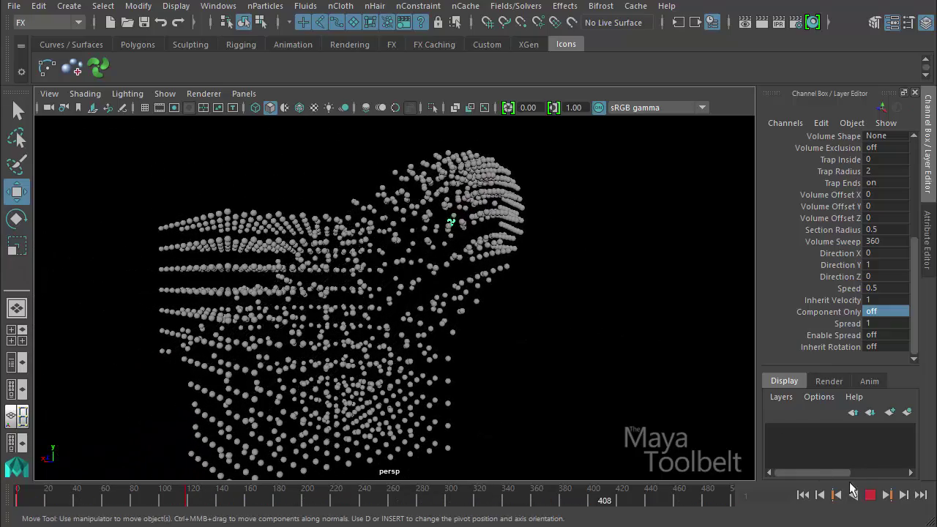
left_click(870, 494)
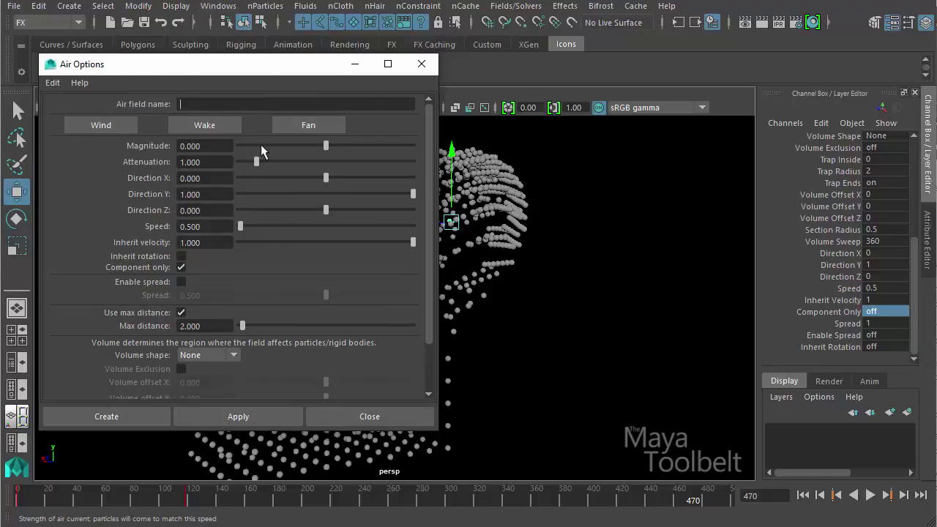
Reset the Air options to their default settings and review the available volume shapes
left_click(53, 83)
left_click(70, 113)
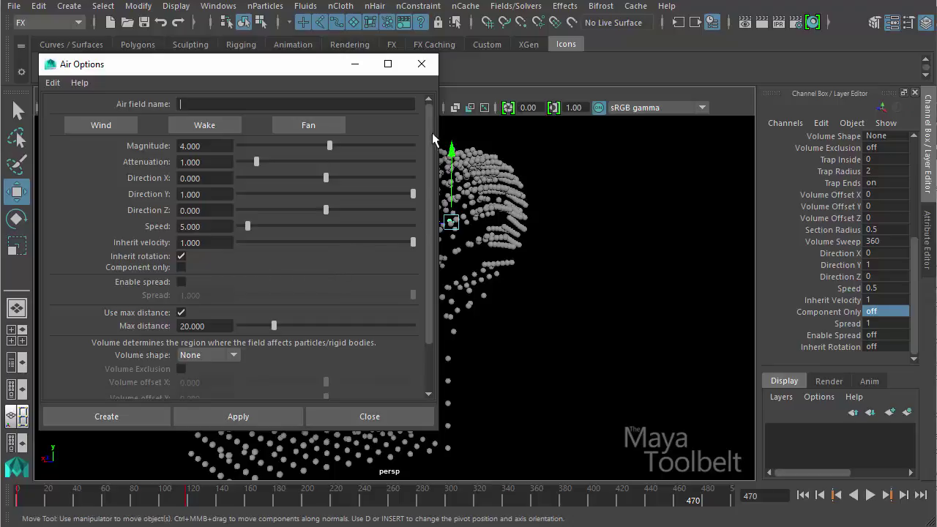
scroll(429, 126, "down", 2)
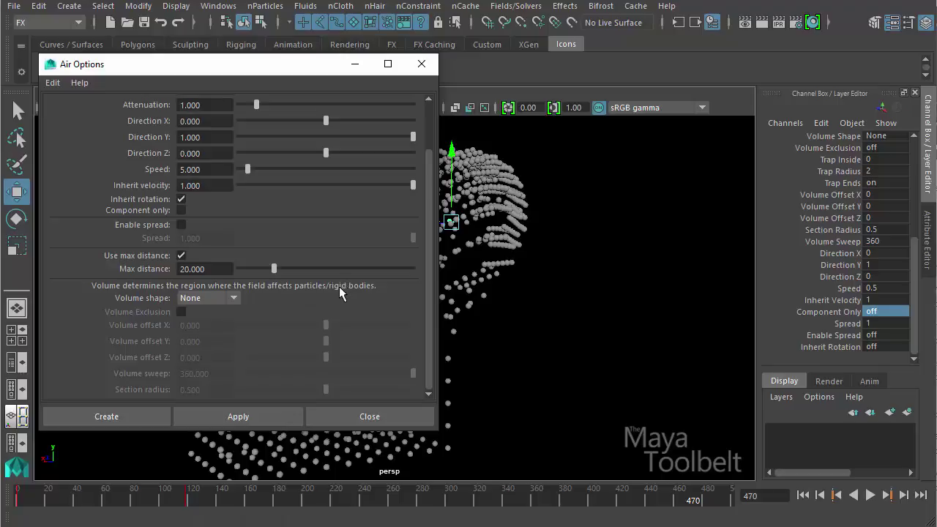
left_click(234, 298)
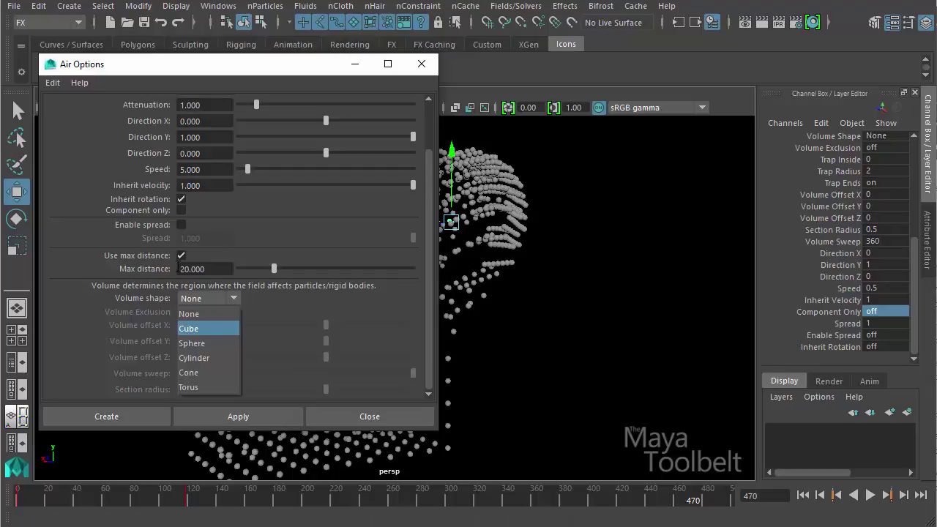
left_click(150, 74)
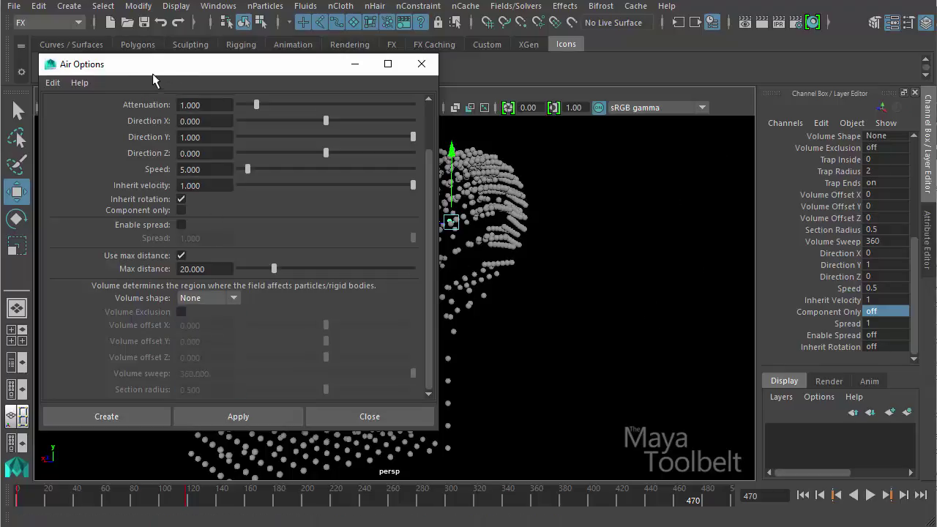
left_click_drag(165, 66, 162, 66)
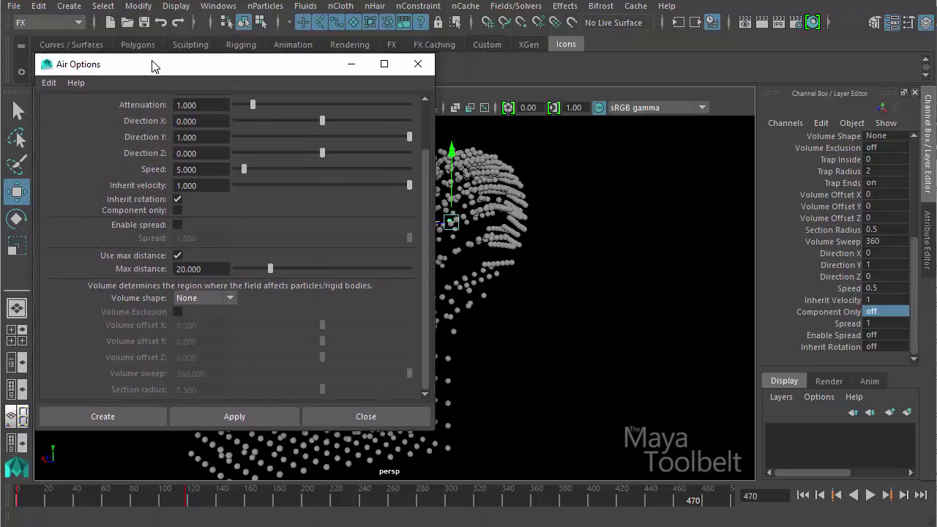
Review the air field's volume attributes, set its Volume Shape to Sphere and examine the volume around the particles
left_click_drag(914, 271, 923, 210)
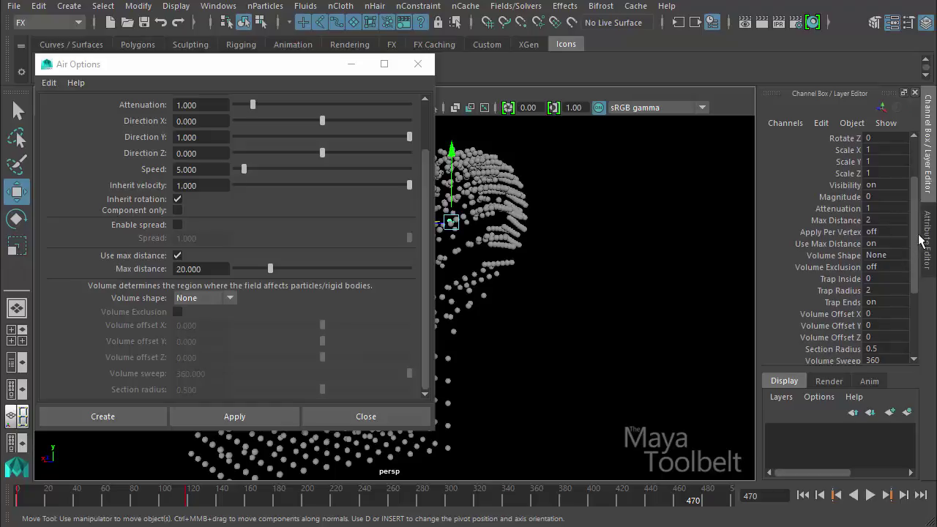
scroll(922, 278, "down", 3)
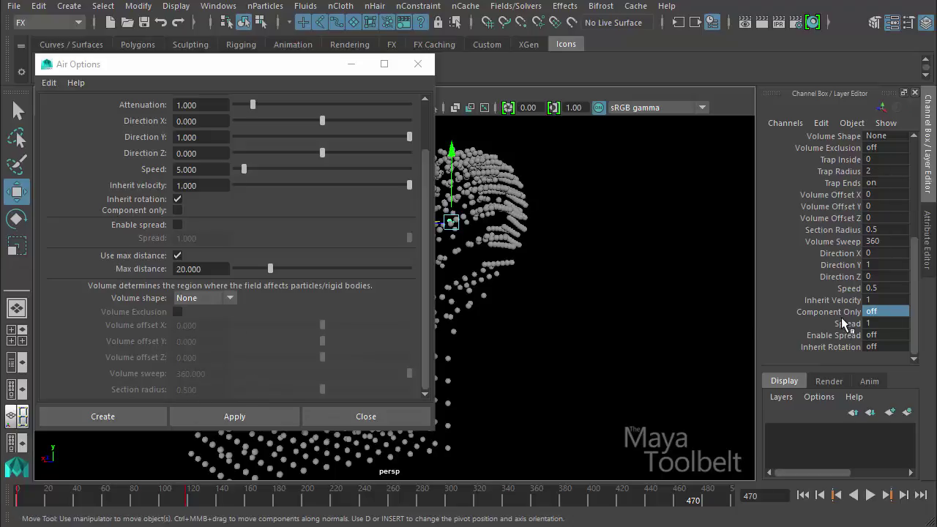
double_click(886, 207)
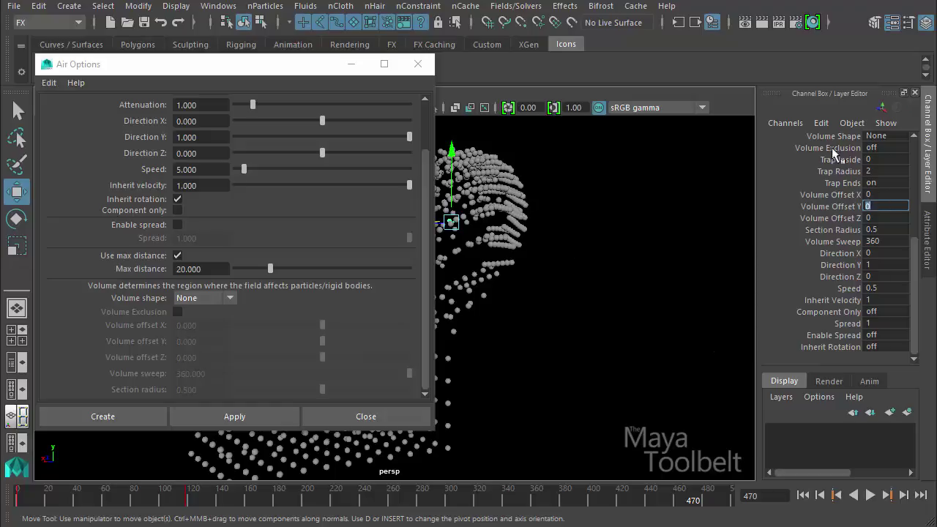
left_click(882, 137)
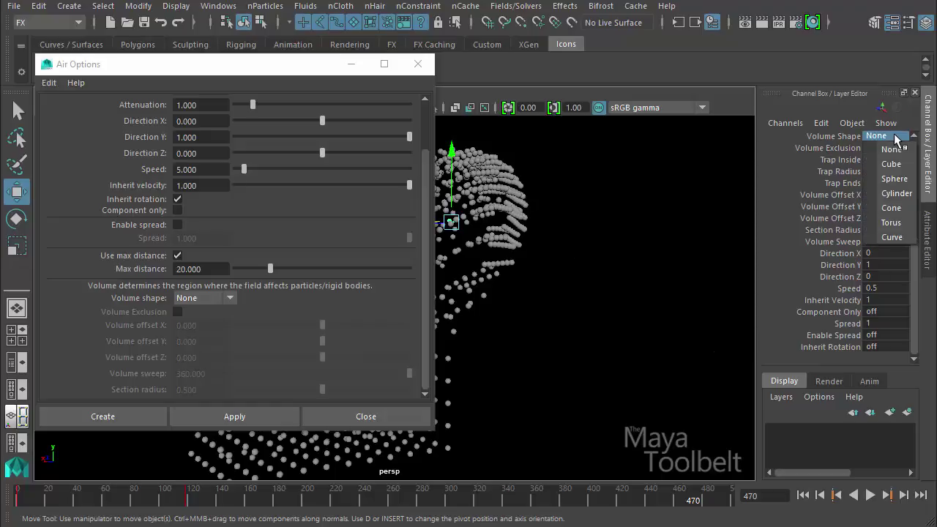
left_click(855, 134)
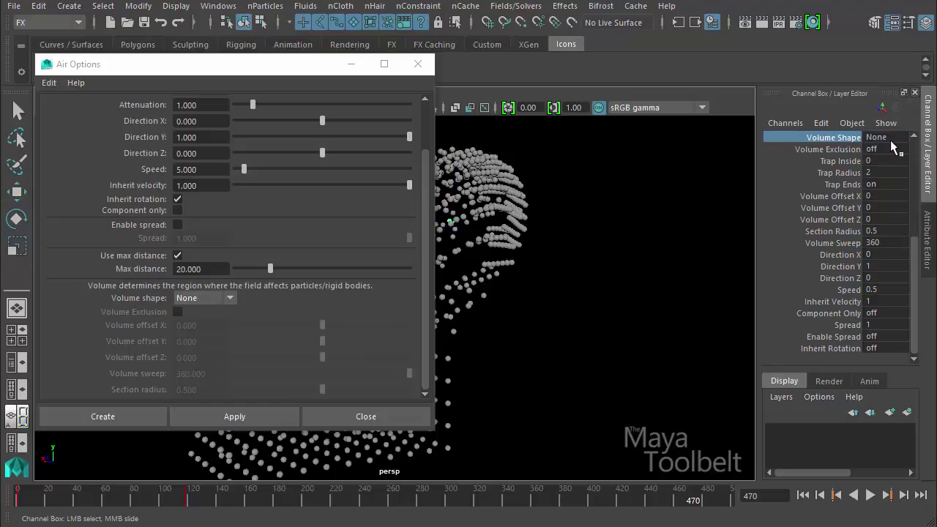
left_click(889, 138)
left_click(894, 180)
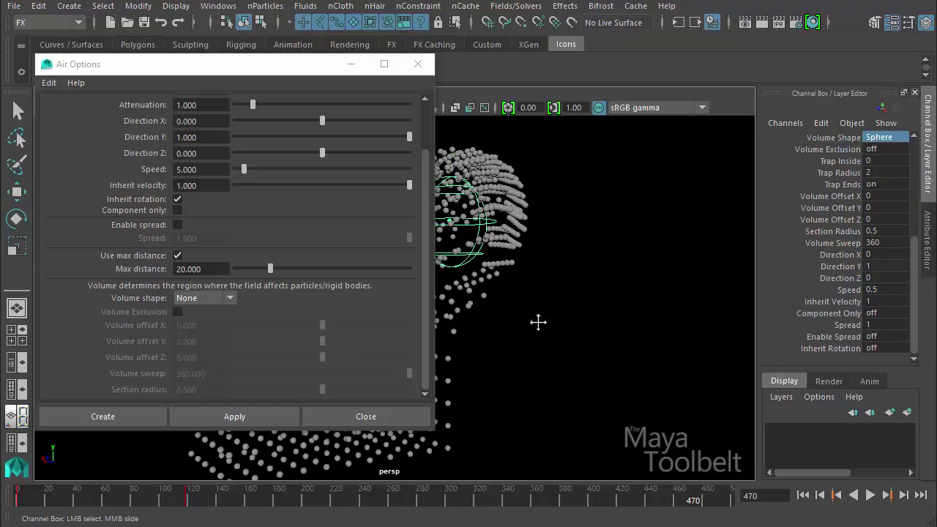
left_click_drag(537, 322, 707, 402, "alt")
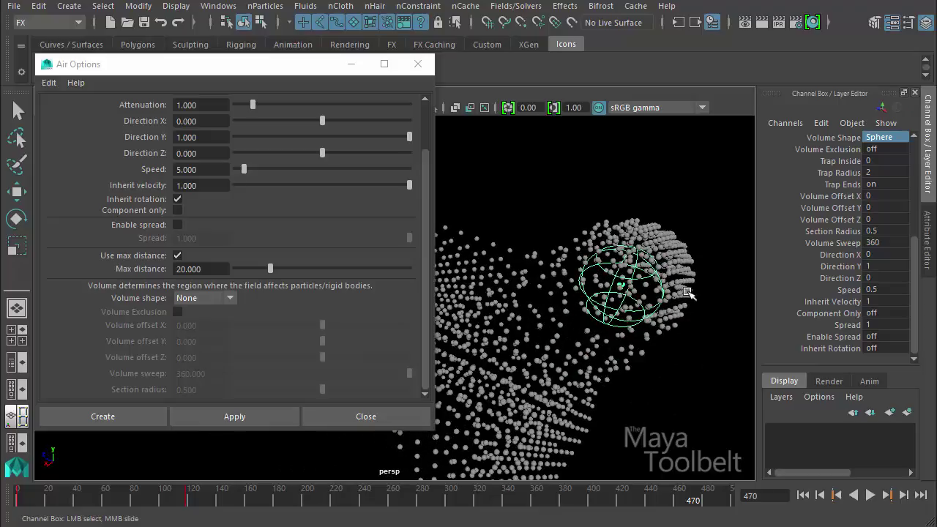
left_click_drag(650, 346, 571, 330, "alt")
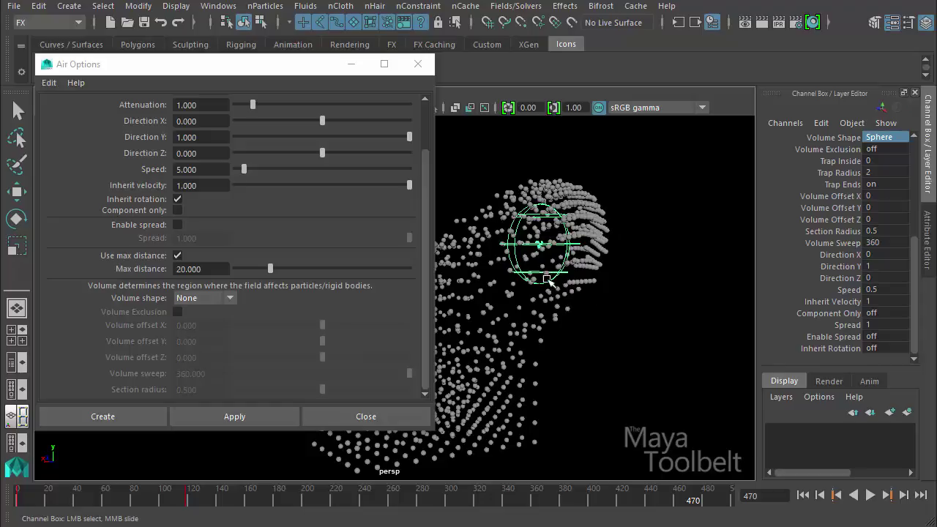
Enlarge the spherical air field volume and stretch it vertically, to a scale of about 2.66 × 3.28 × 2.66
left_click(889, 138)
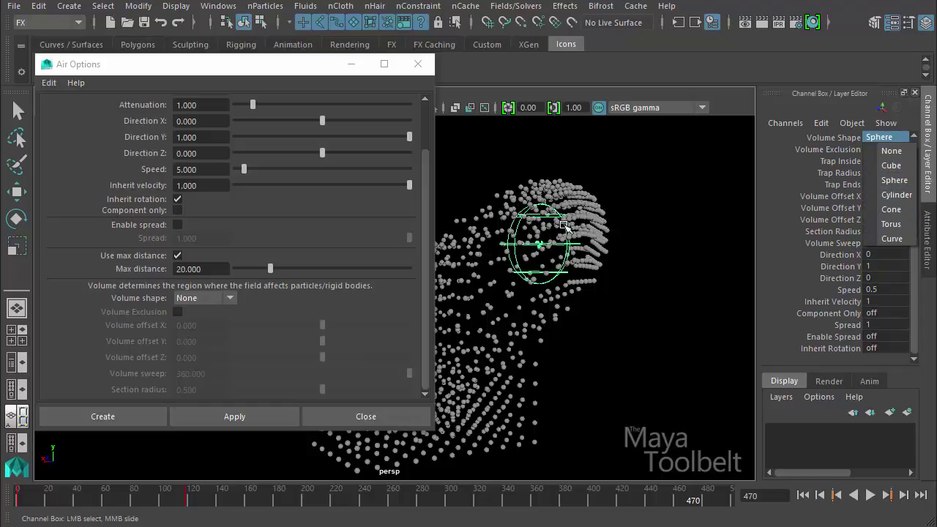
left_click(619, 320)
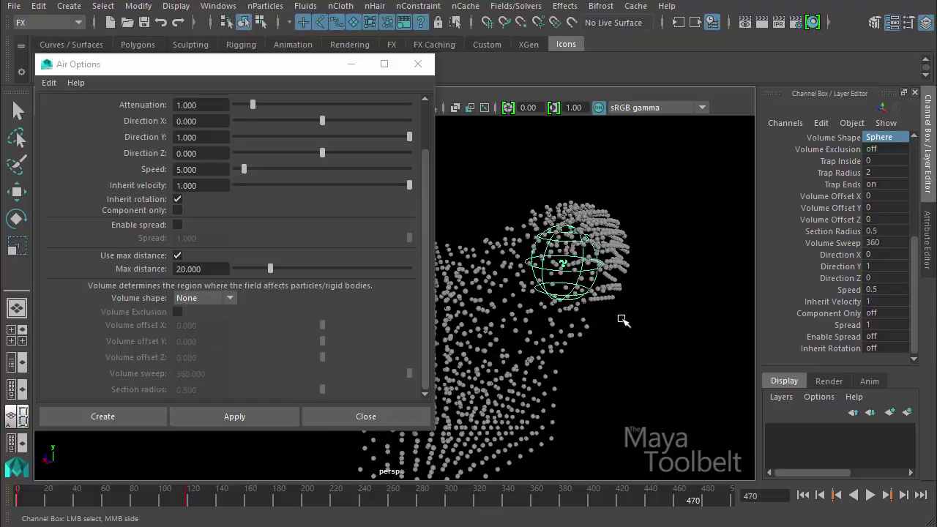
key("r")
left_click_drag(563, 264, 704, 293)
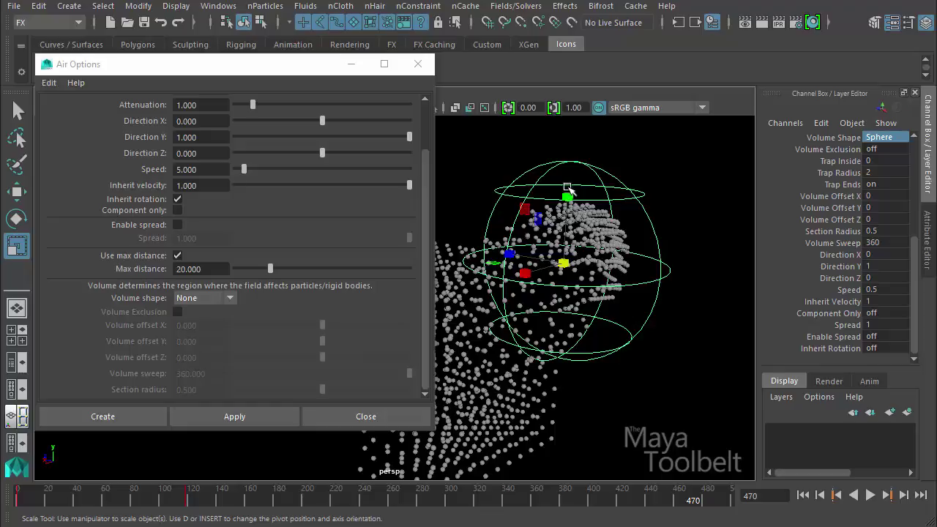
left_click_drag(568, 189, 565, 170)
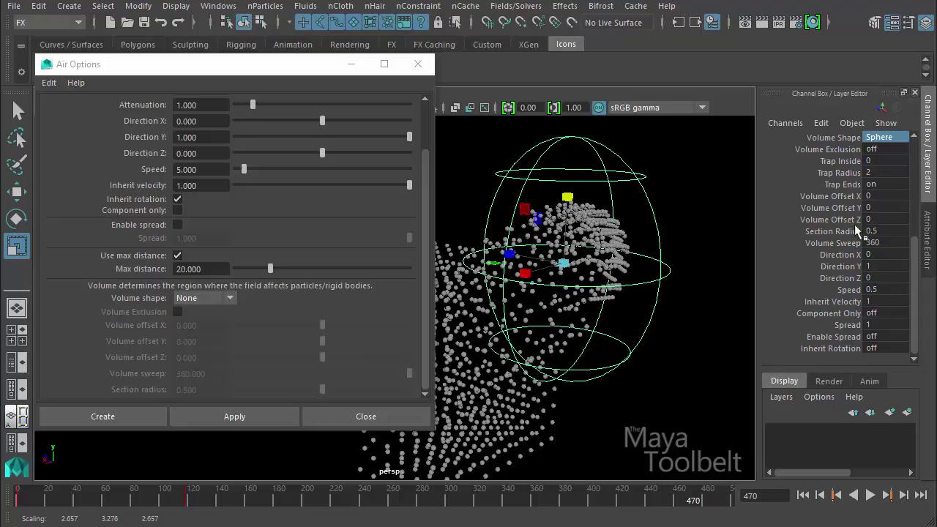
Switch the Air options' Volume shape to Sphere, Torus and Cube in turn, comparing which volume parameters each one offers
left_click(218, 299)
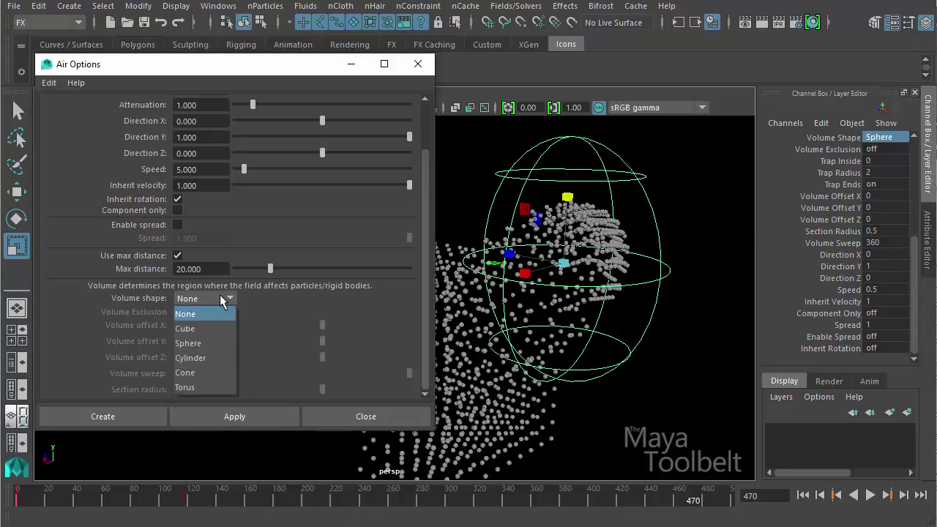
left_click(191, 344)
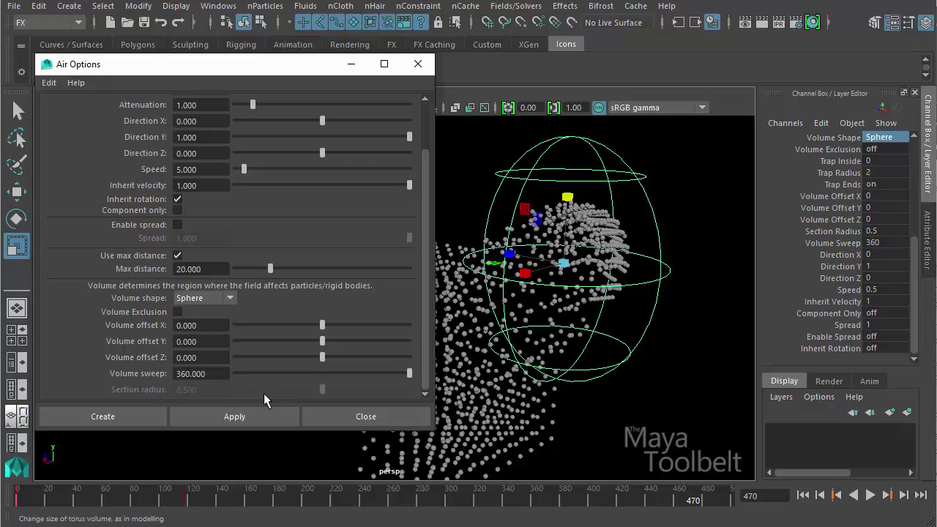
left_click(229, 298)
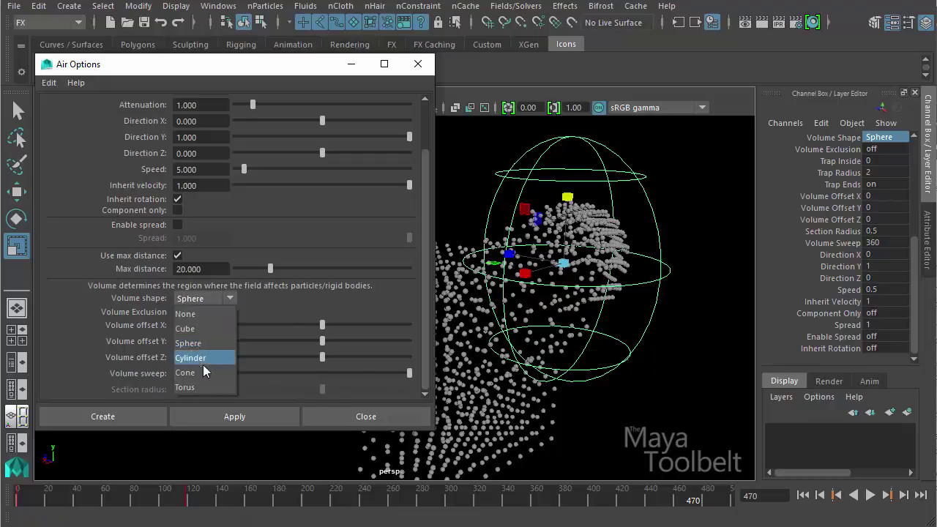
left_click(202, 389)
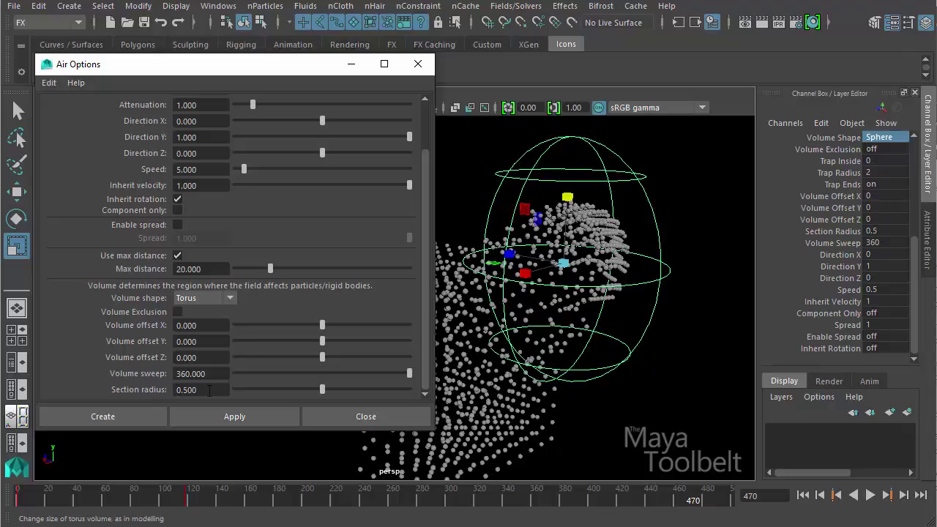
left_click(229, 298)
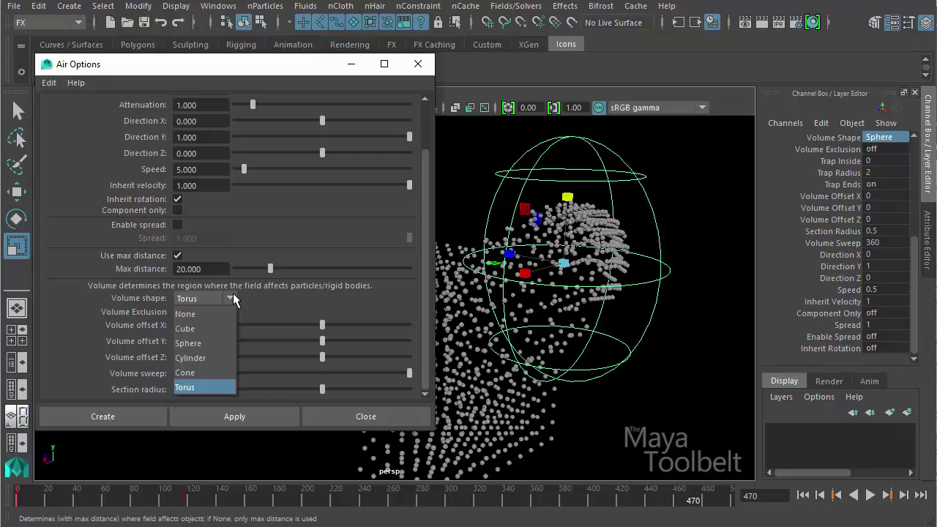
left_click(233, 299)
left_click(225, 300)
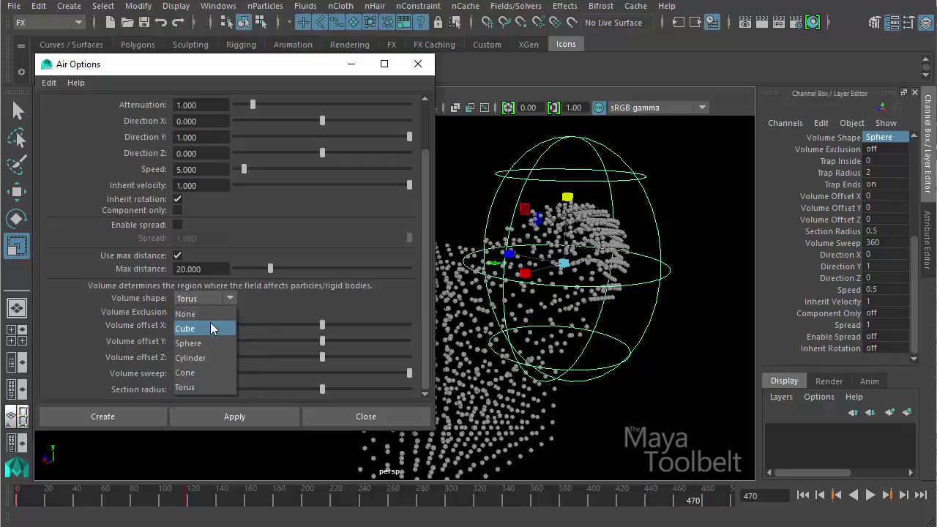
left_click(210, 327)
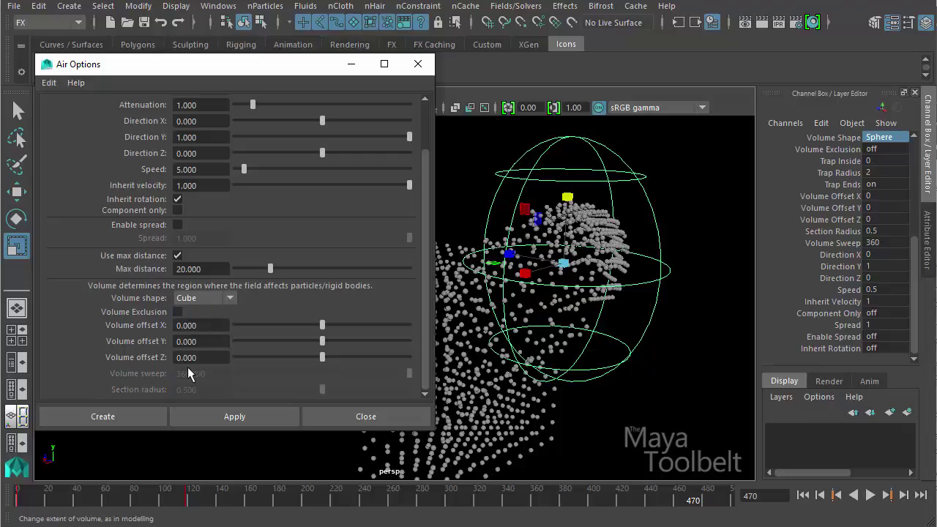
Cycle the Air options' Volume shape through Sphere, Cylinder, Cone and Cube, leave it at Sphere and minimize the options window
left_click(222, 299)
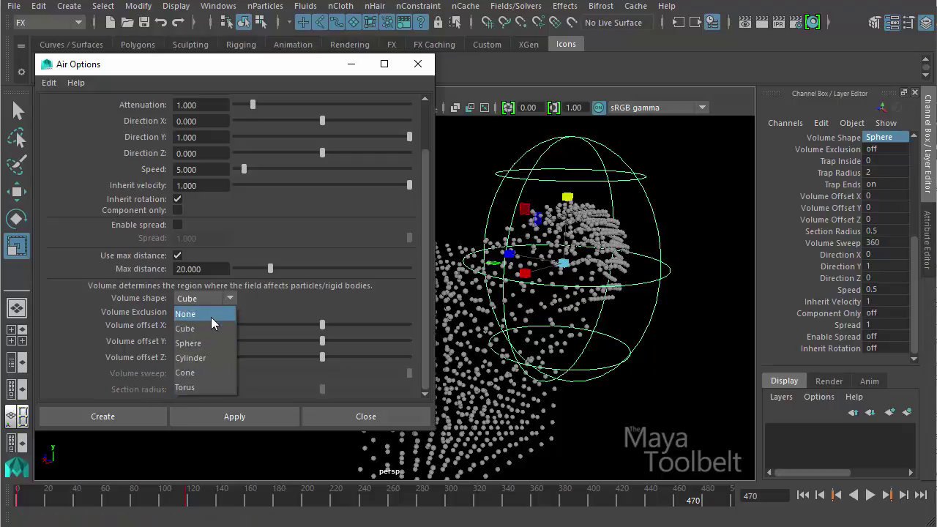
left_click(206, 341)
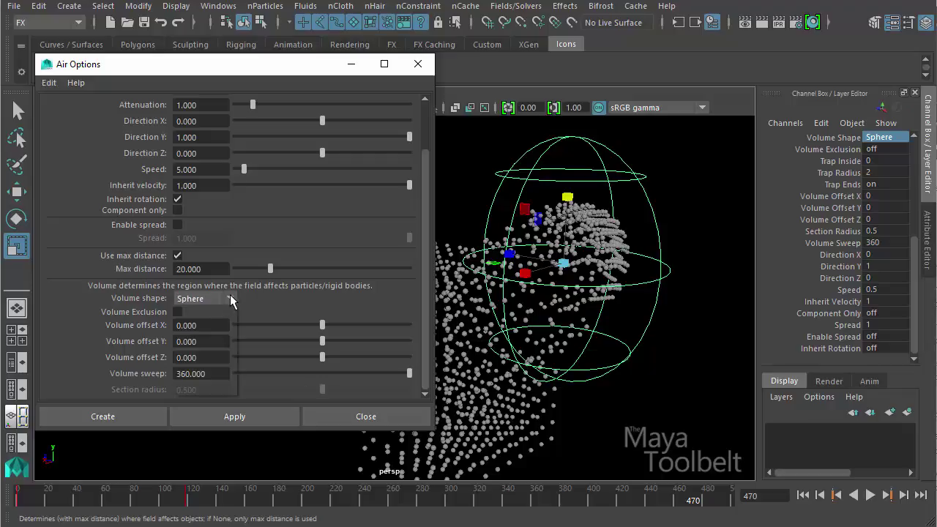
left_click(230, 299)
left_click(207, 358)
left_click(228, 299)
left_click(203, 374)
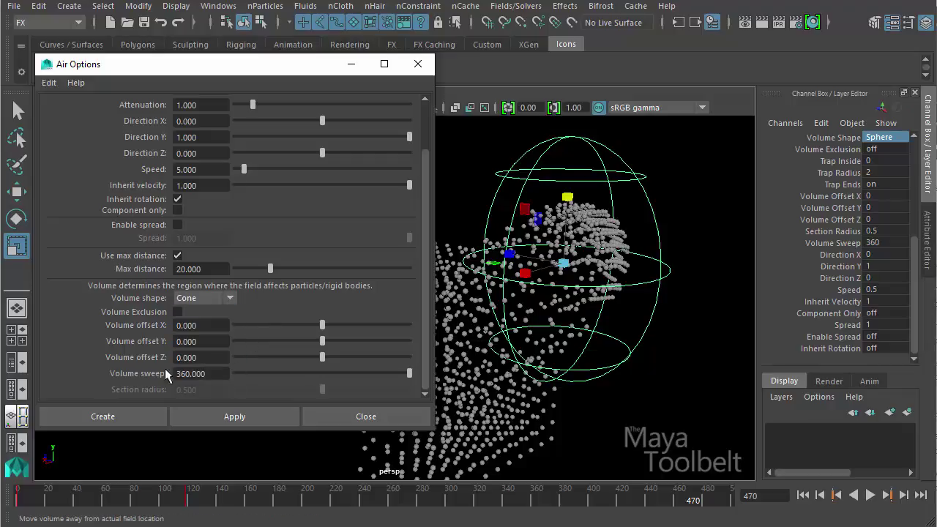
left_click(229, 297)
left_click(207, 328)
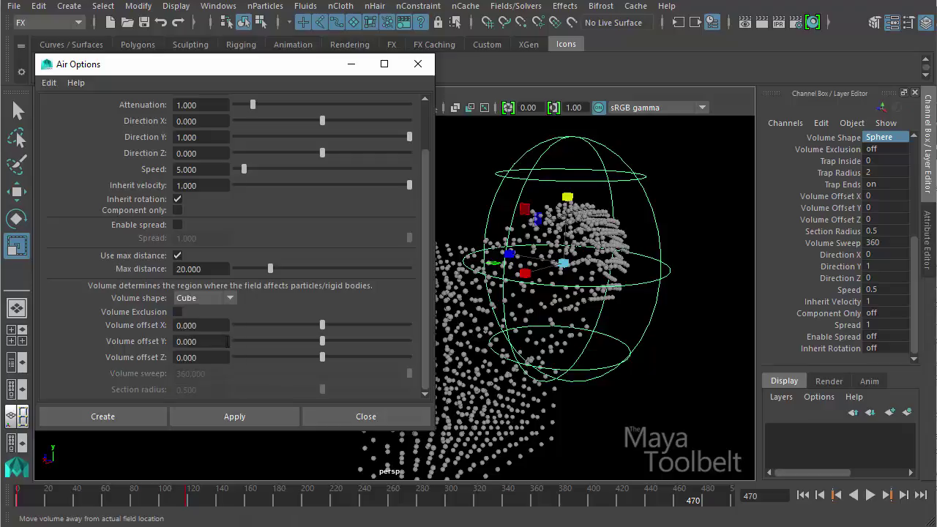
left_click(232, 297)
left_click(208, 341)
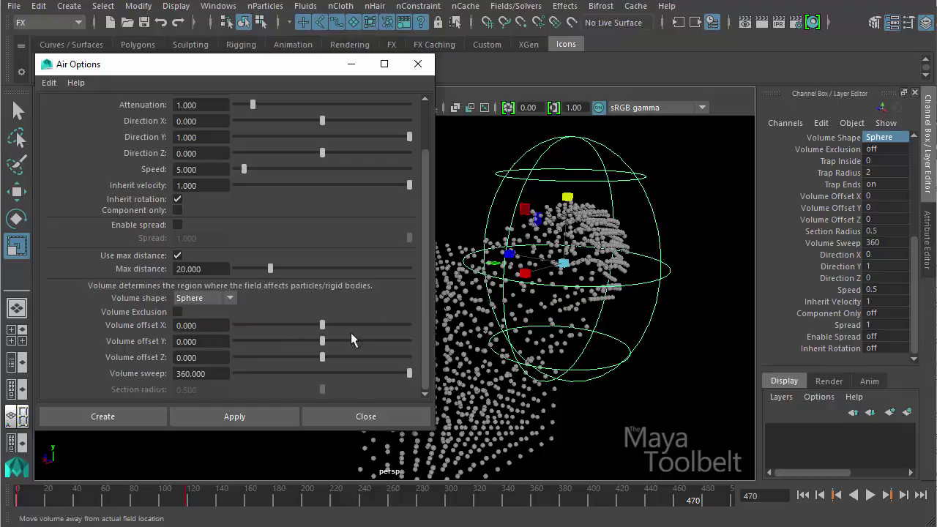
left_click(351, 64)
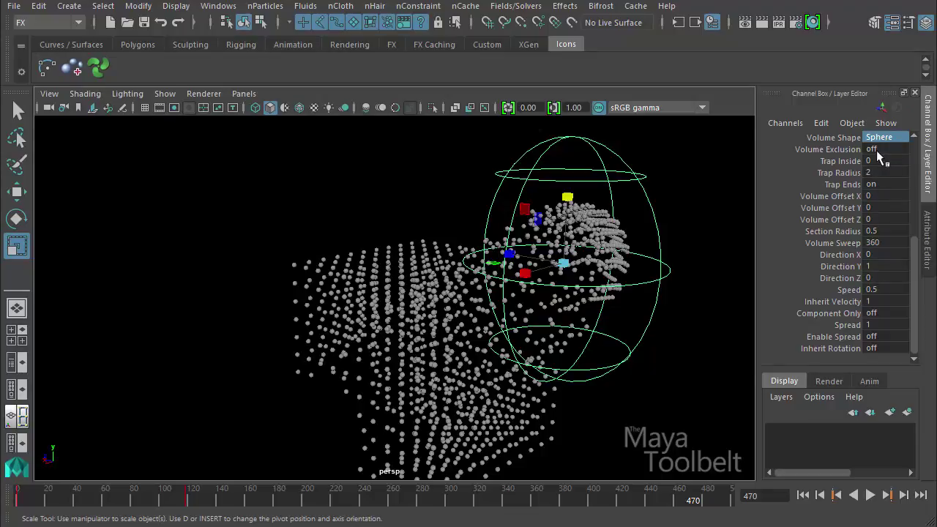
Play the simulation from the start to about frame 187 and reduce the spherical volume's vertical scale to about 2.6
left_click(803, 495)
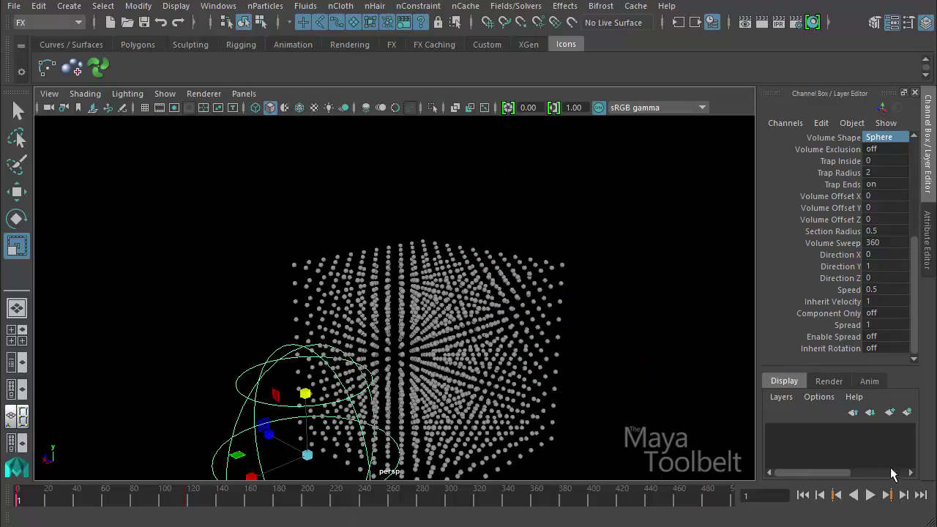
left_click(876, 495)
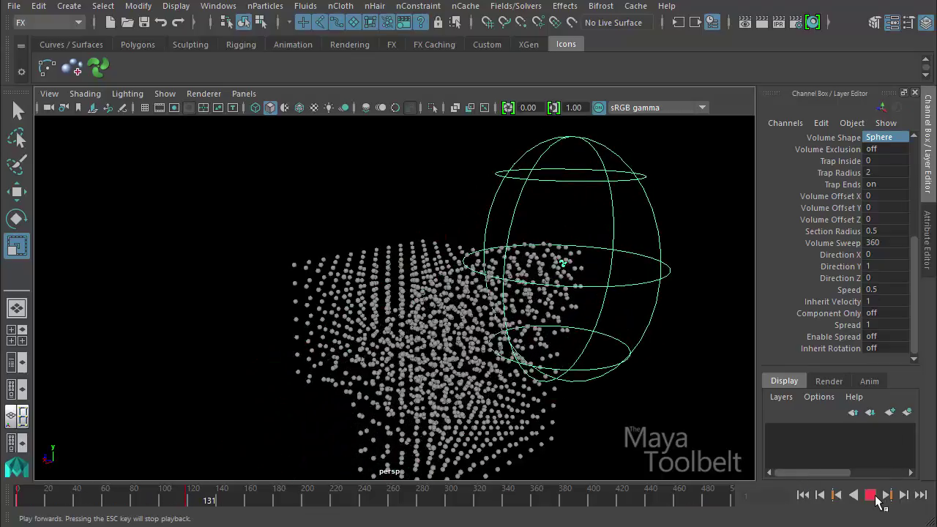
left_click(876, 497)
left_click_drag(597, 272, 554, 167, "alt")
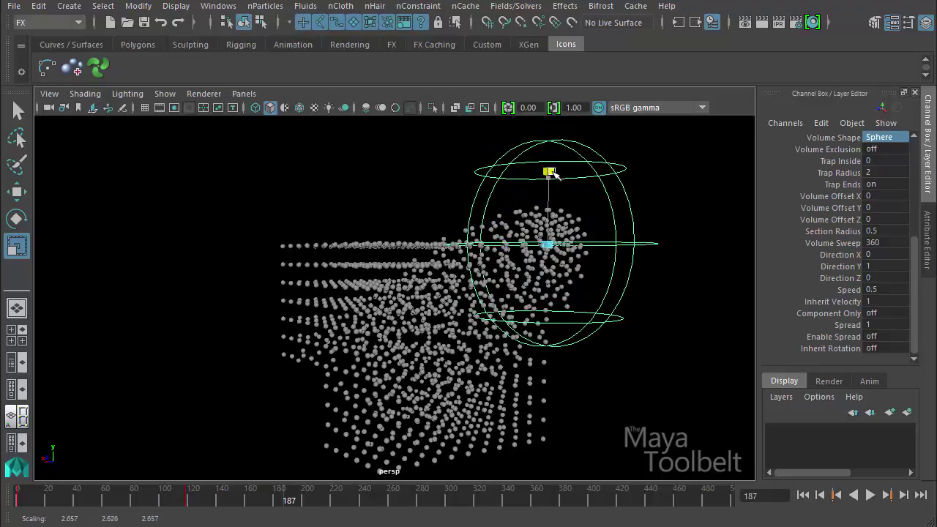
Turn on the air field's Volume Exclusion and replay the simulation from the start to about frame 328
double_click(886, 150)
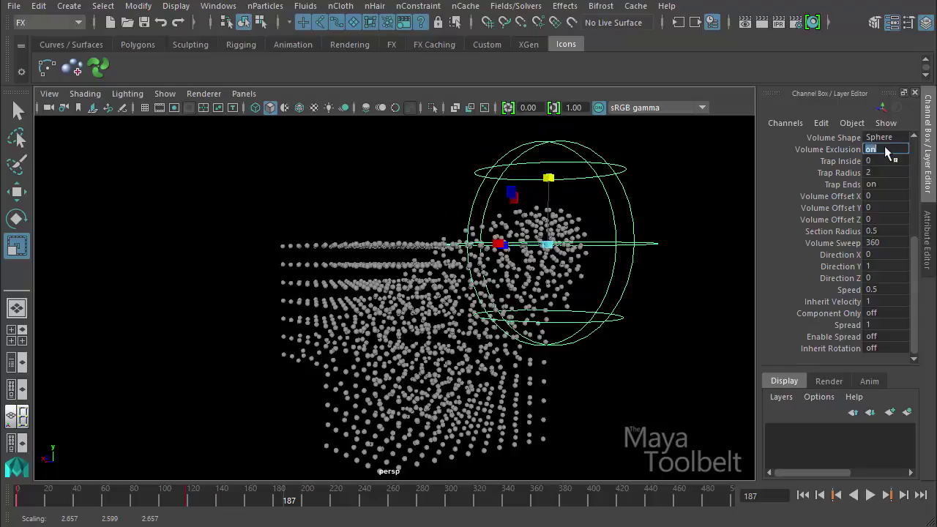
left_click(819, 495)
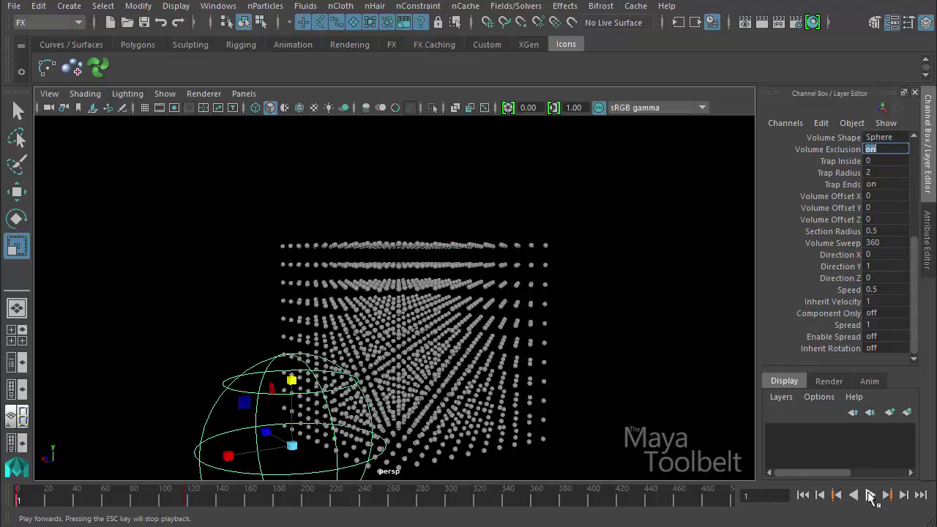
left_click(870, 496)
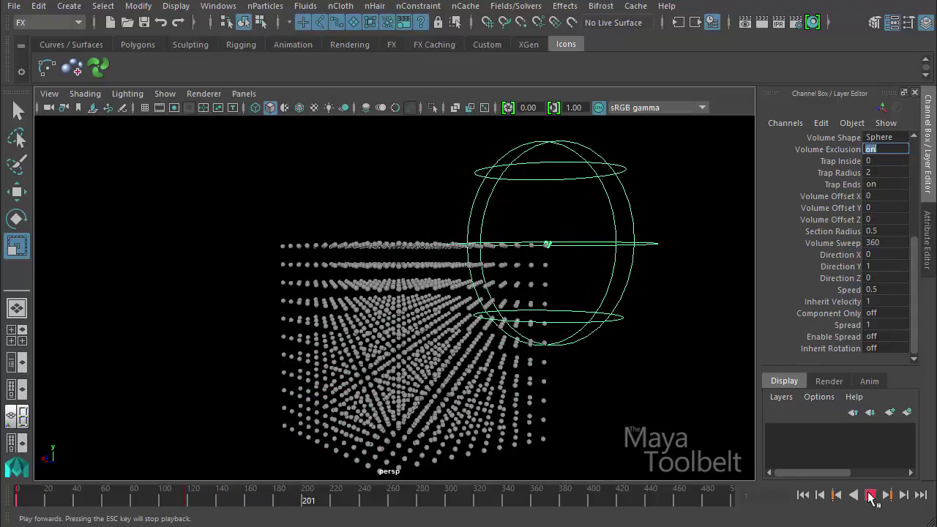
left_click(870, 496)
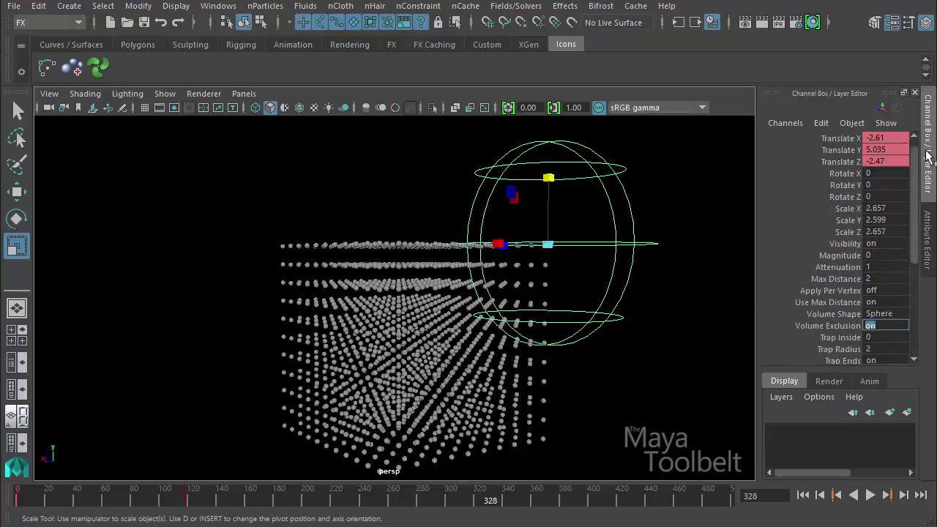
Review the air field's attributes, switch its Volume Shape to None and set it back to Sphere
left_click_drag(915, 264, 928, 167)
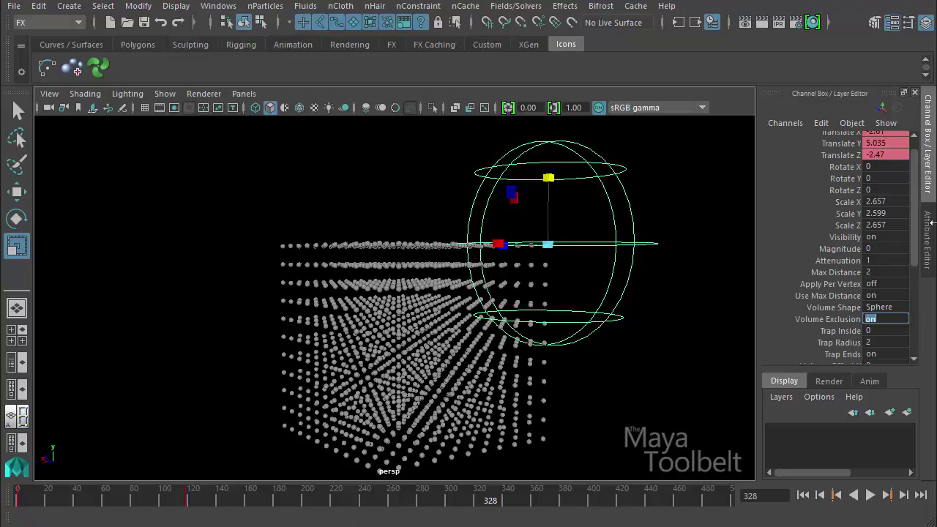
scroll(915, 249, "down", 5)
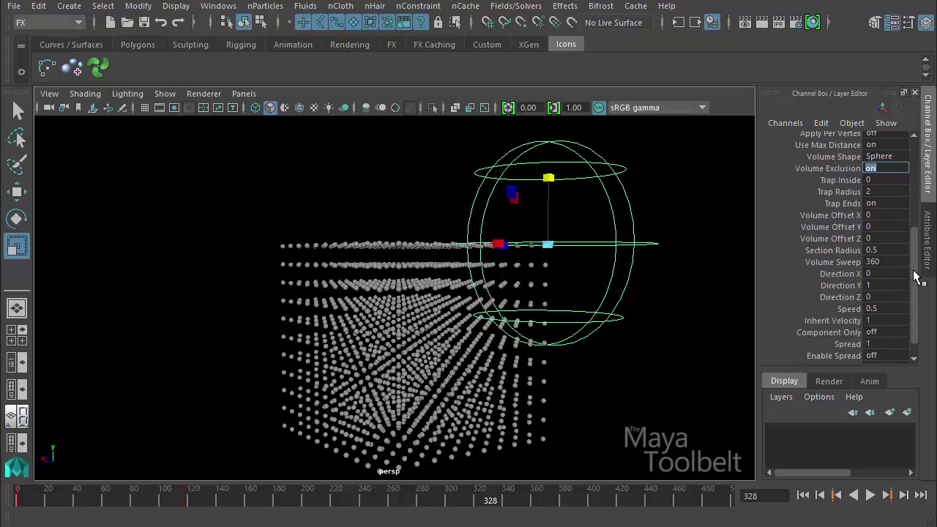
scroll(915, 271, "up", 1)
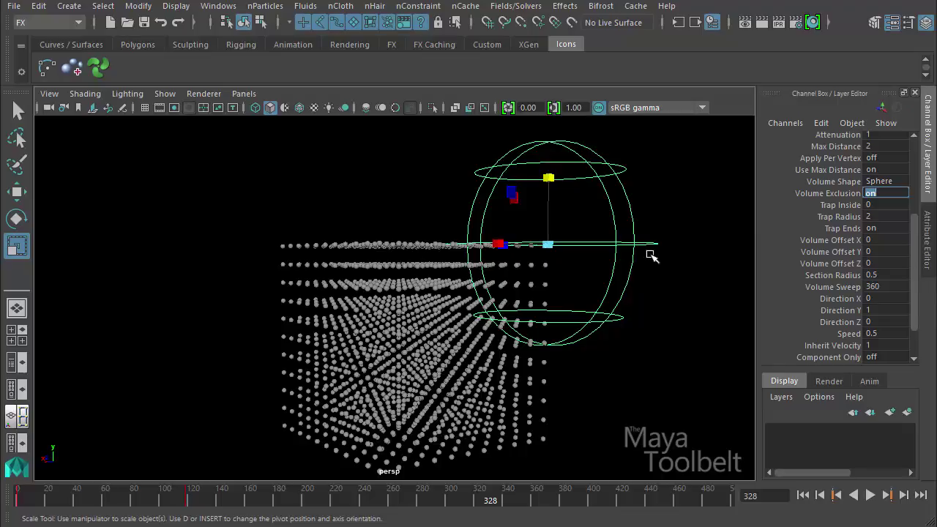
left_click(880, 193)
left_click(882, 181)
left_click(890, 195)
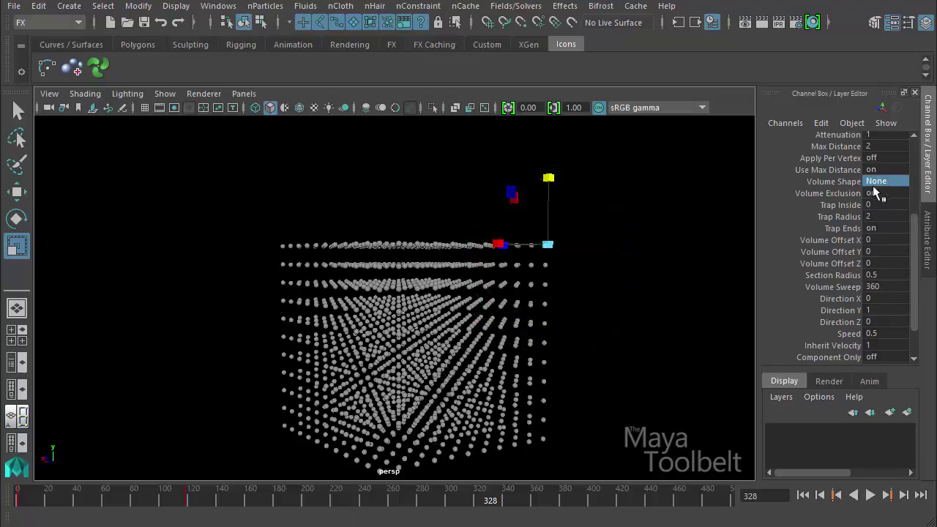
left_click(875, 182)
left_click(893, 224)
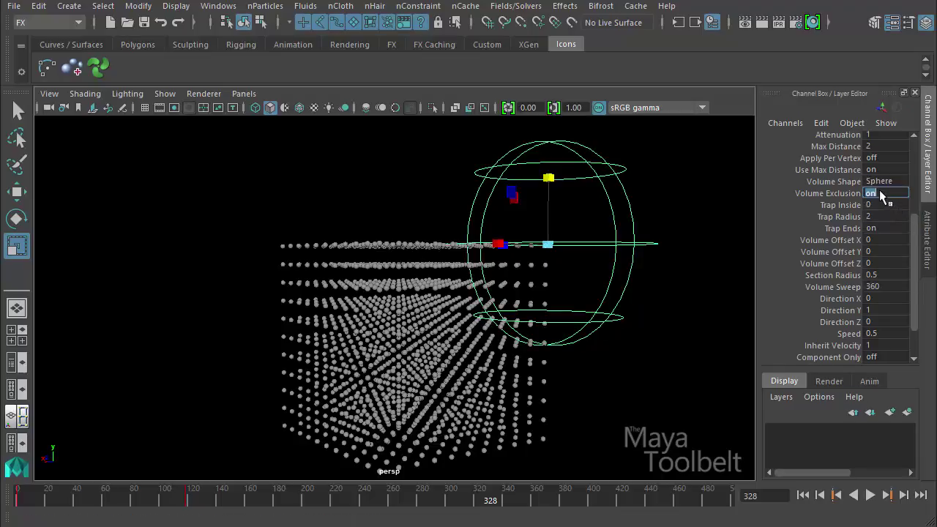
Turn off Volume Exclusion and replay the simulation from the start to about frame 148
left_click(803, 495)
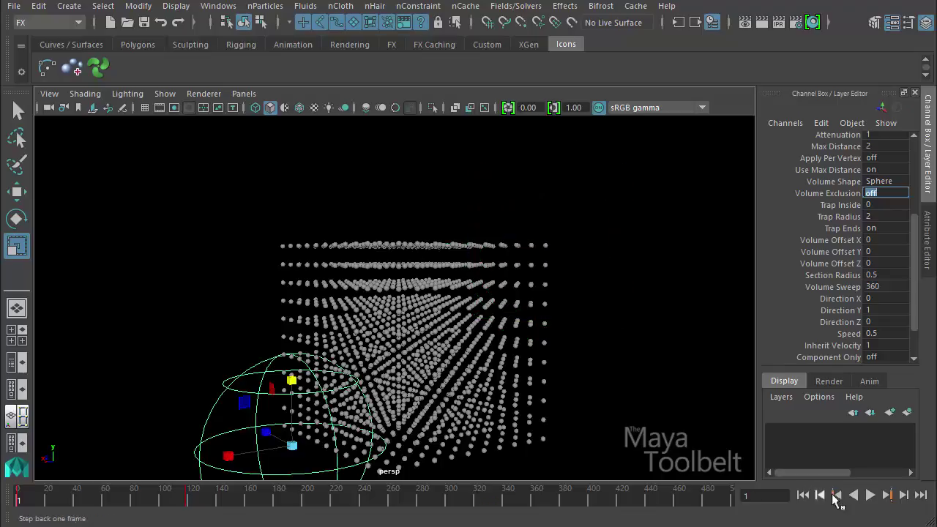
left_click(870, 495)
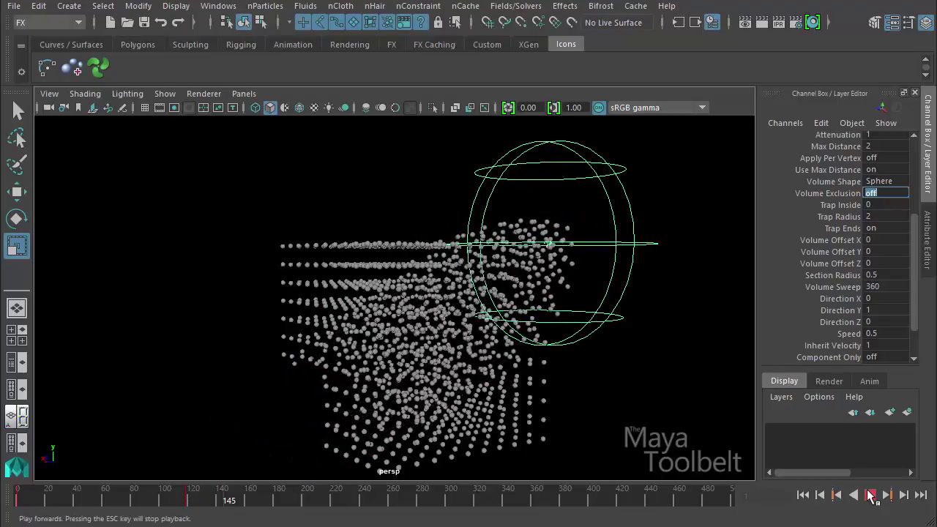
left_click(870, 495)
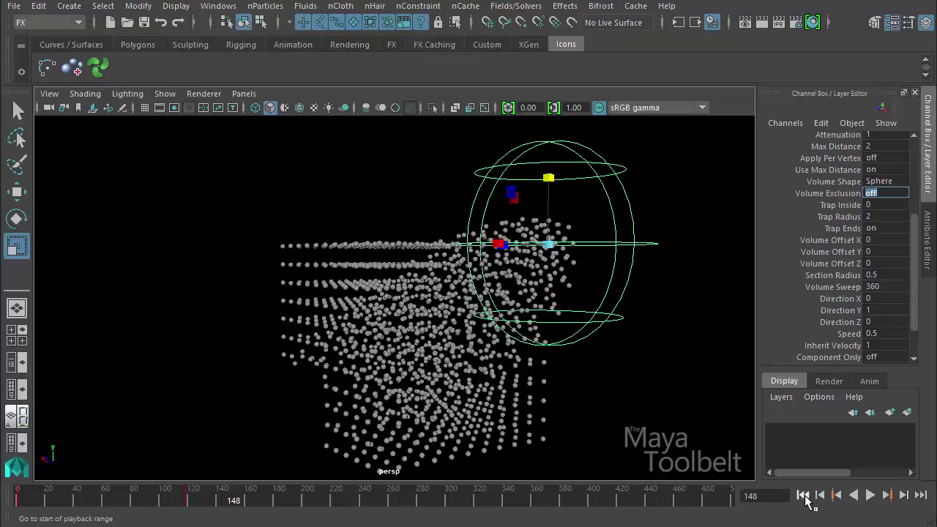
Rewind to the first frame, set the air field's Volume Offset Y to 10 and examine the volume's distance from the field's origin
left_click(803, 494)
left_click(894, 253)
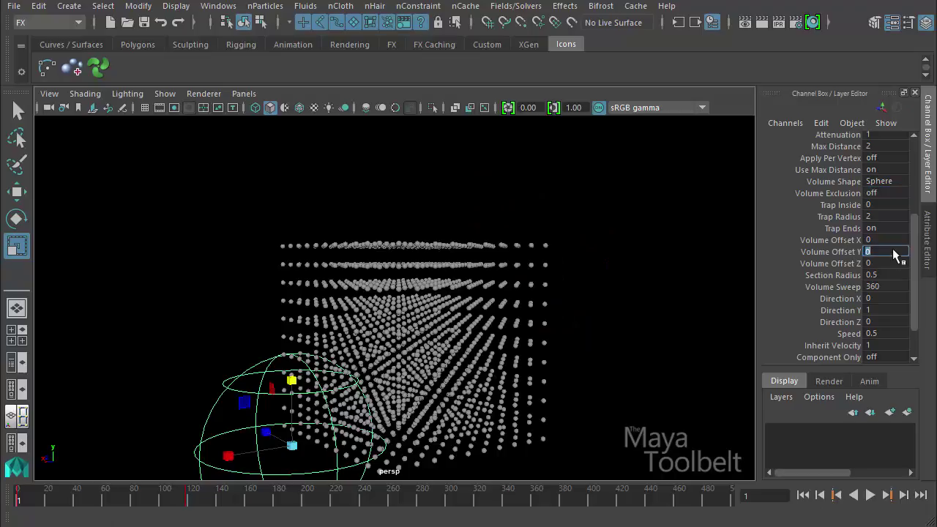
type("10")
key("Return")
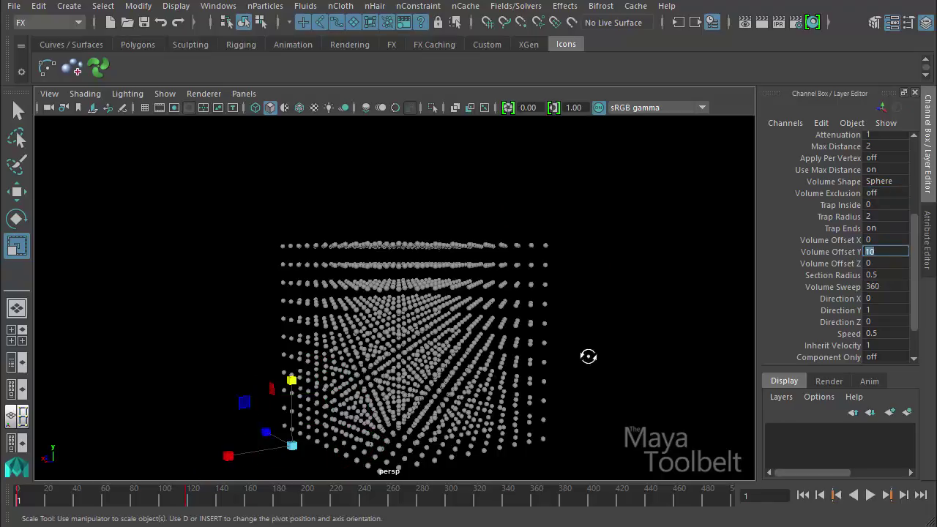
left_click_drag(590, 355, 474, 335, "alt")
right_click_drag(474, 335, 272, 303, "alt")
left_click_drag(272, 303, 504, 268, "alt")
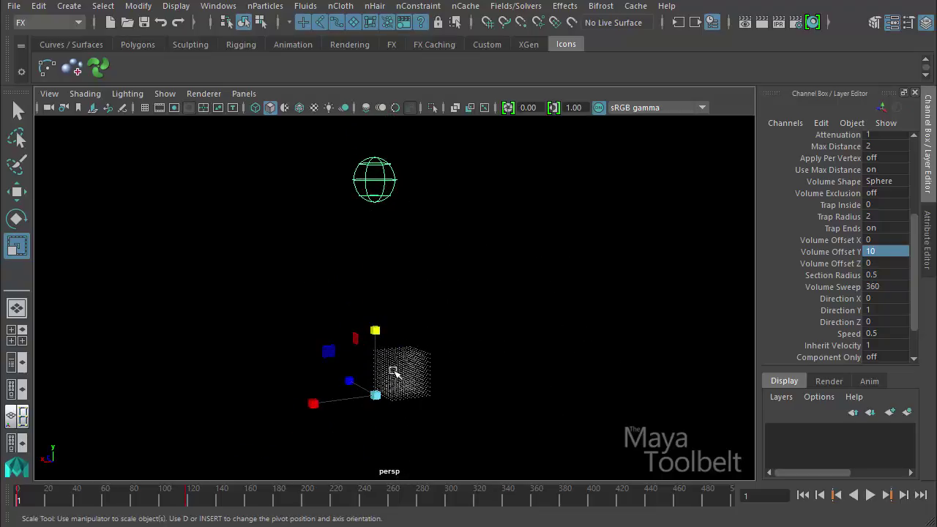
key("w")
left_click_drag(460, 386, 512, 379, "alt")
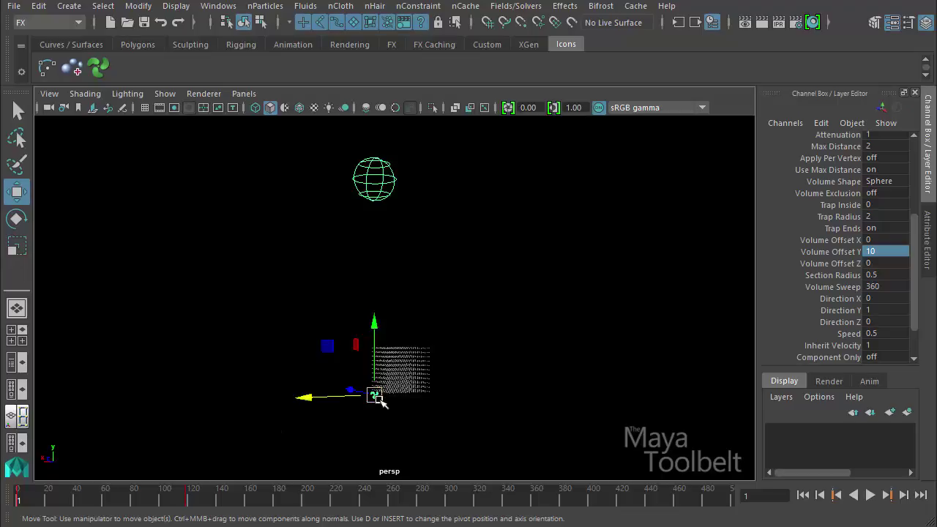
Set the air field's Volume Offset Y back to 0 and examine the volume beside the particle grid
double_click(884, 251)
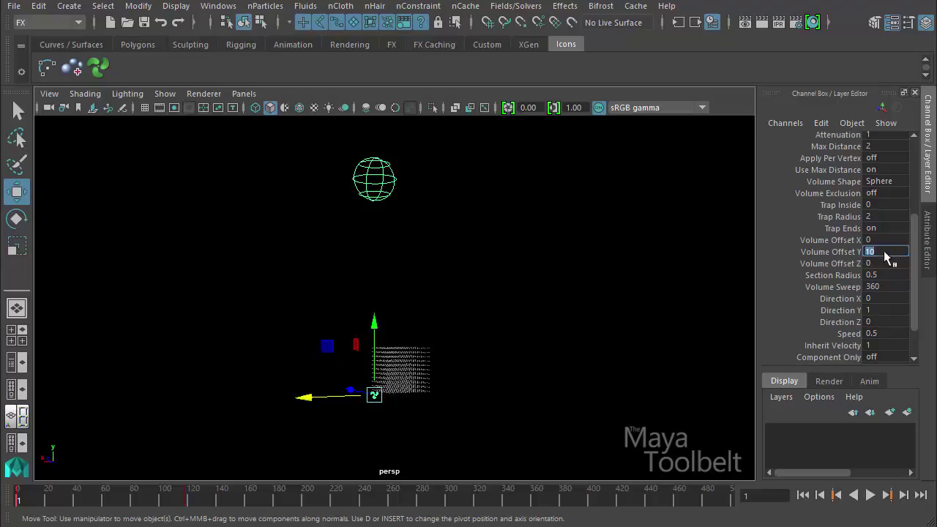
type("0")
key("Tab")
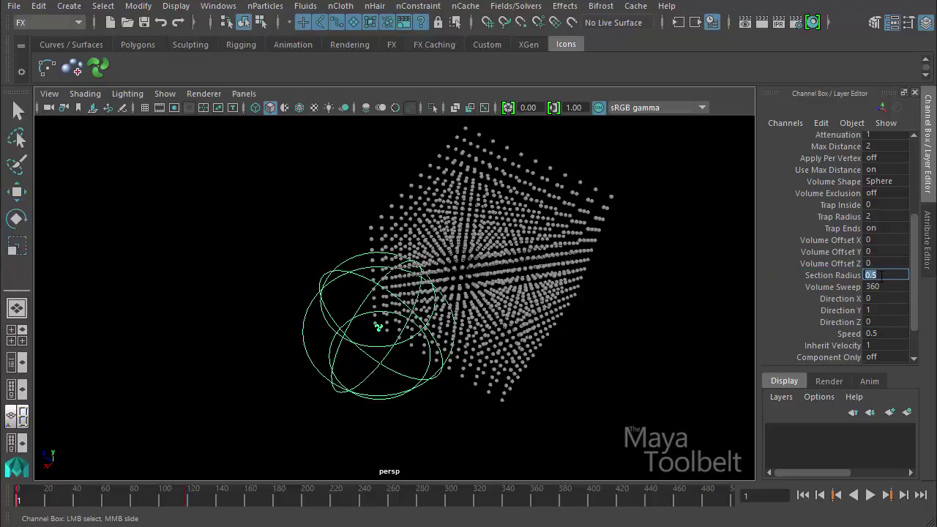
left_click_drag(510, 364, 892, 238, "alt")
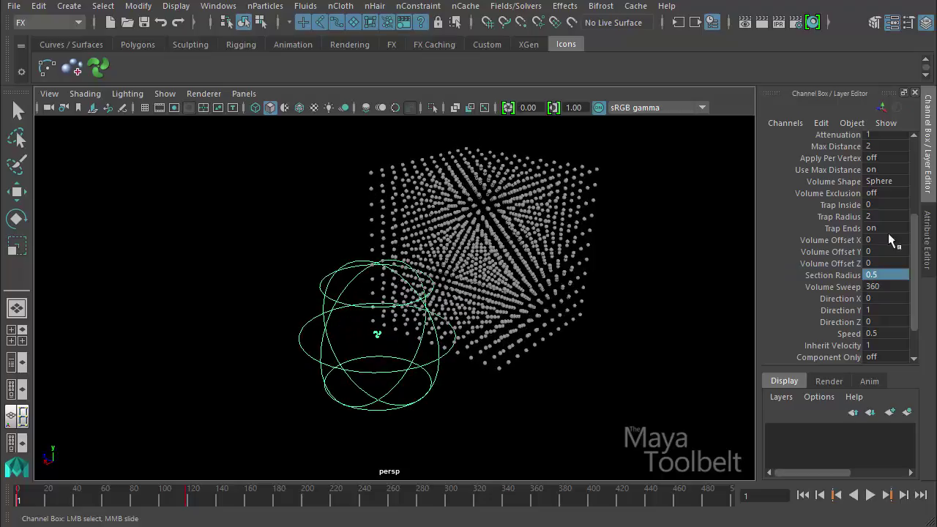
Set the air field's Volume Shape to Torus and adjust its Section Radius to 0.46
left_click(891, 187)
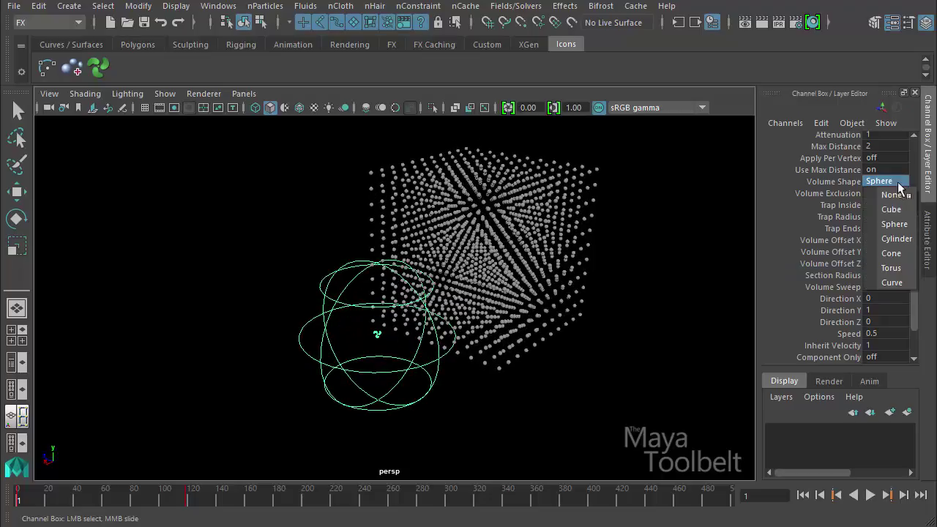
left_click(899, 276)
left_click_drag(560, 330, 511, 365, "alt")
left_click(833, 275)
mouse_move(545, 376)
middle_mouse_down()
mouse_move(524, 374)
mouse_move(588, 383)
mouse_move(533, 381)
mouse_move(554, 380)
middle_mouse_up()
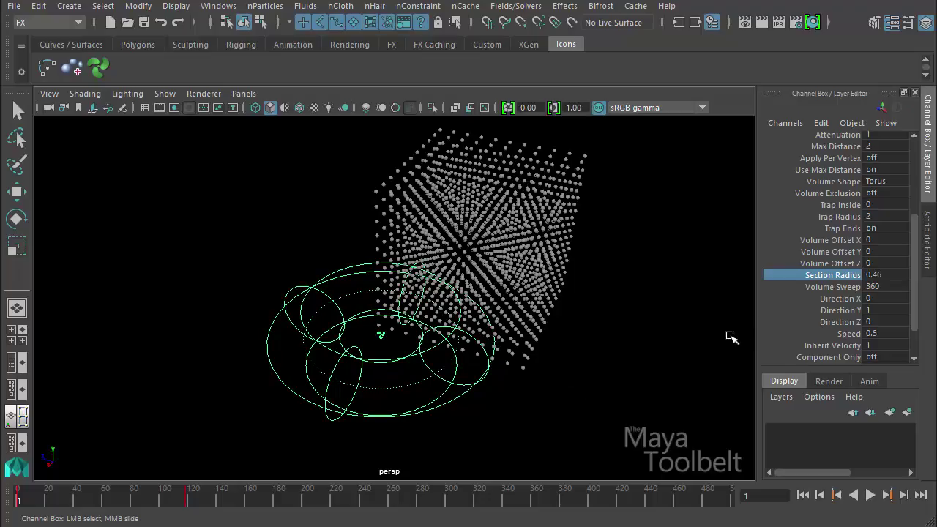
Set the air field's Volume Shape back to Sphere and try lowering the Section Radius to 0.33
left_click(887, 182)
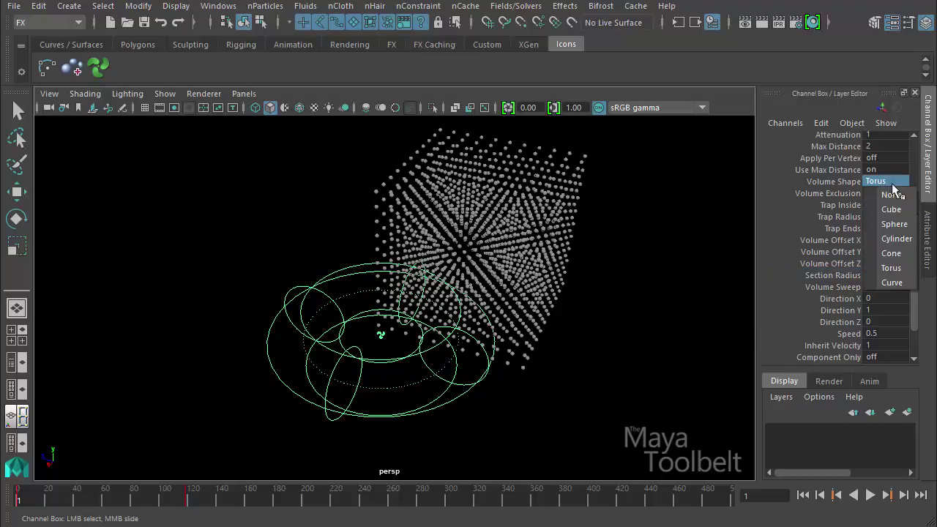
left_click(895, 224)
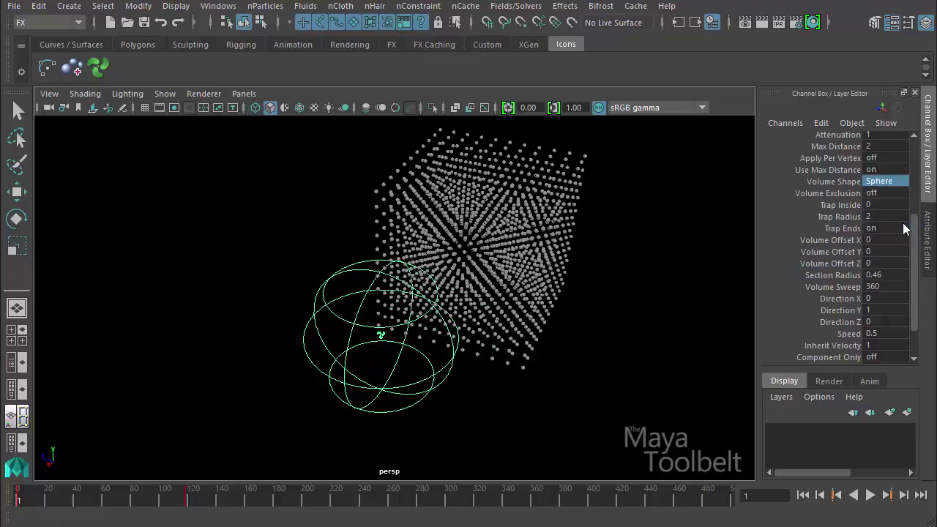
left_click(845, 277)
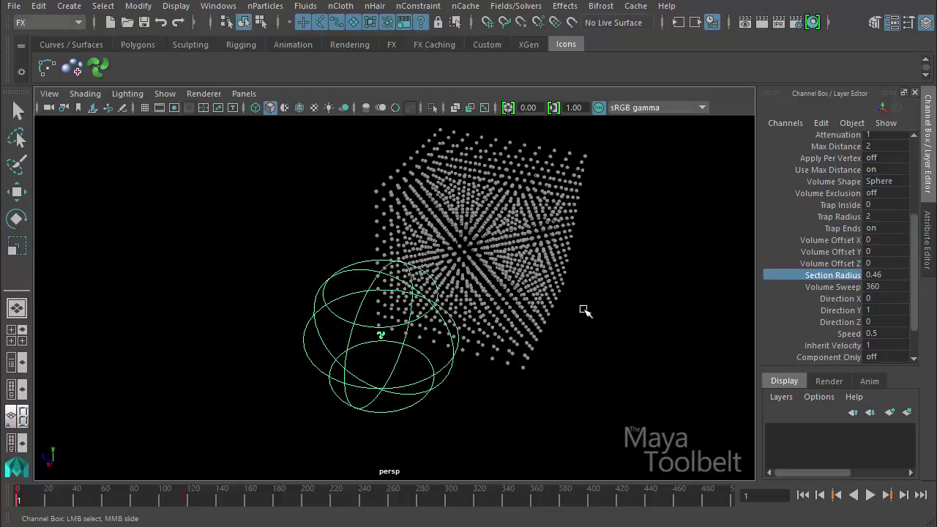
middle_click_drag(583, 310, 551, 376)
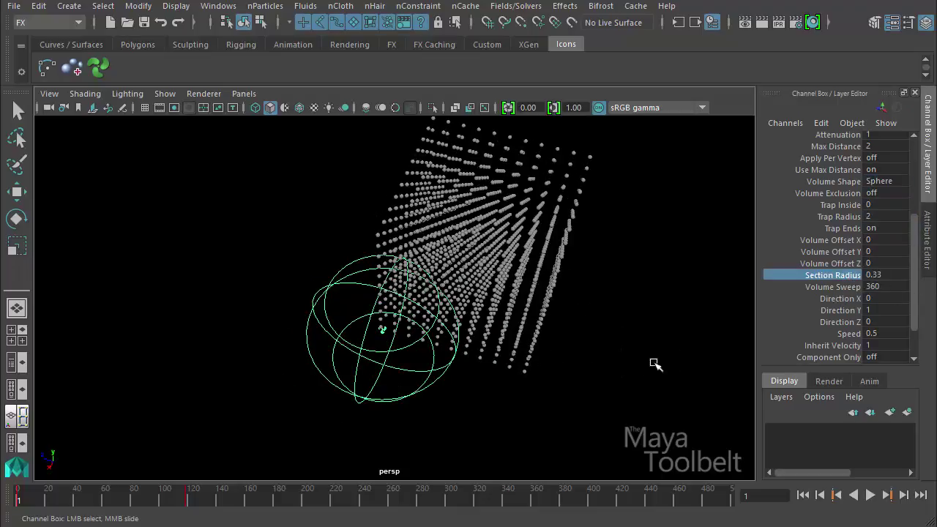
Reduce the spherical volume's Volume Sweep to about 100, examine the partial sphere and restore the sweep to 360
left_click(844, 289)
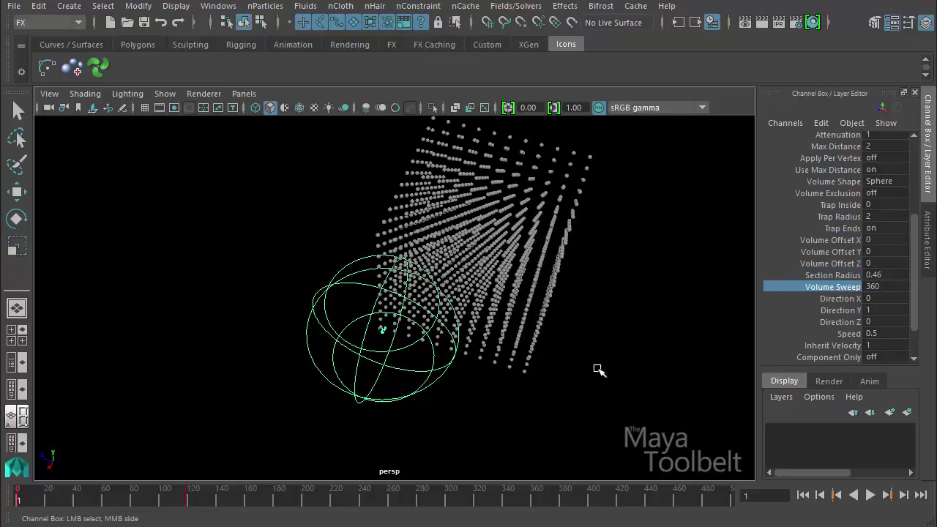
middle_click_drag(598, 369, 276, 371)
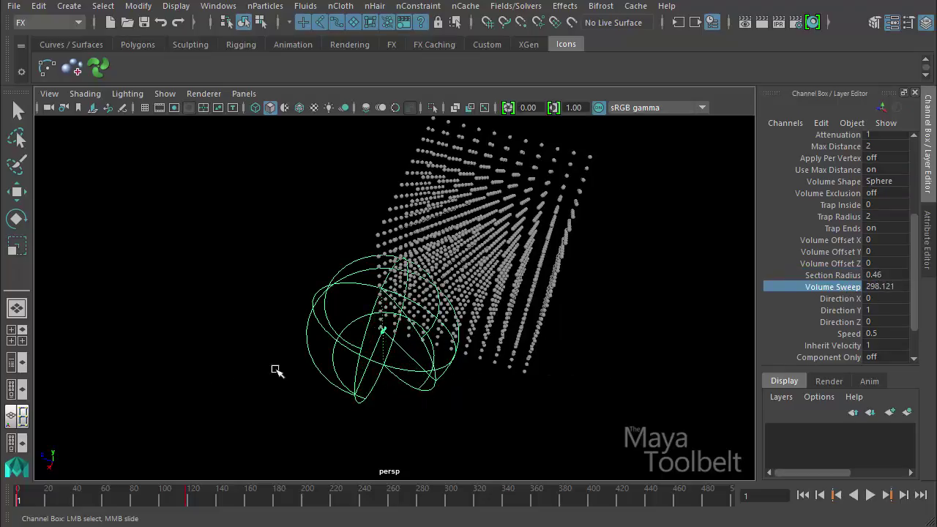
middle_click_drag(602, 359, 236, 395)
left_click_drag(499, 380, 395, 366, "alt")
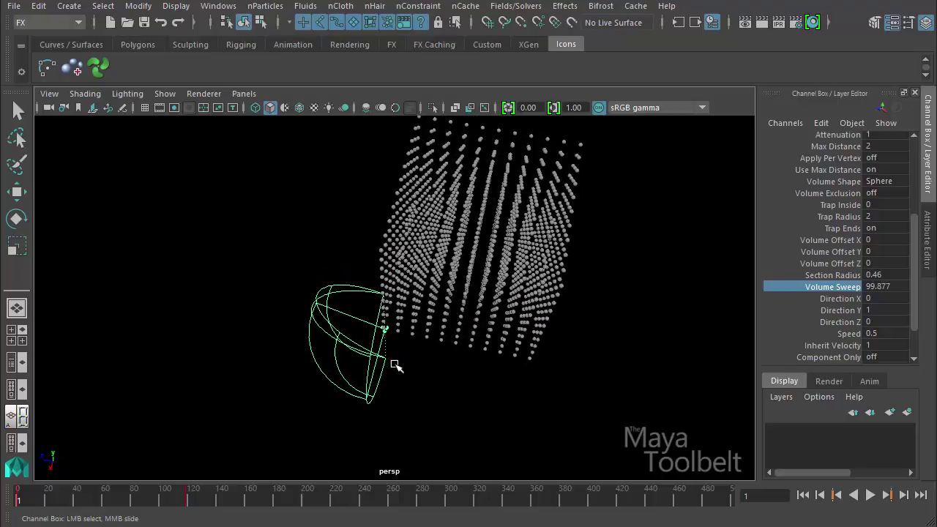
middle_click_drag(395, 366, 729, 378)
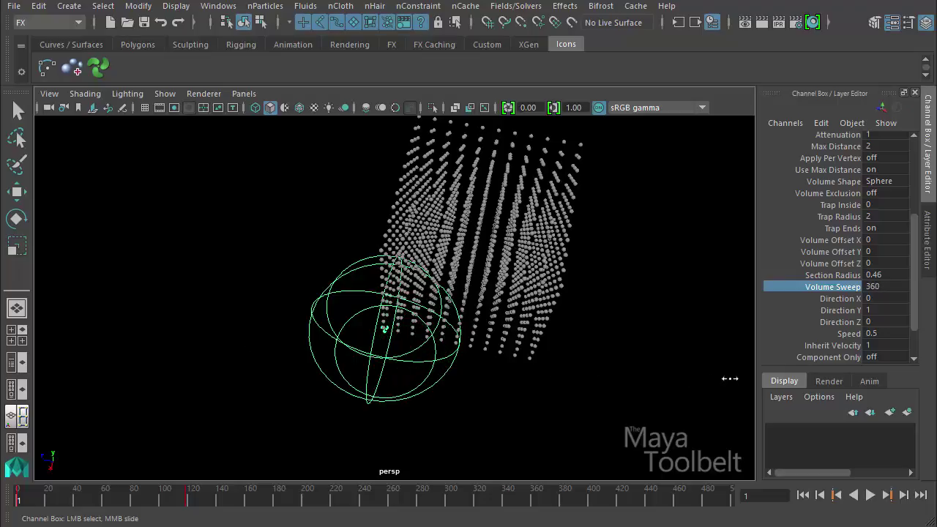
Examine the spherical volume from several angles and reduce its Volume Sweep to about 125
scroll(262, 351, "down", 2)
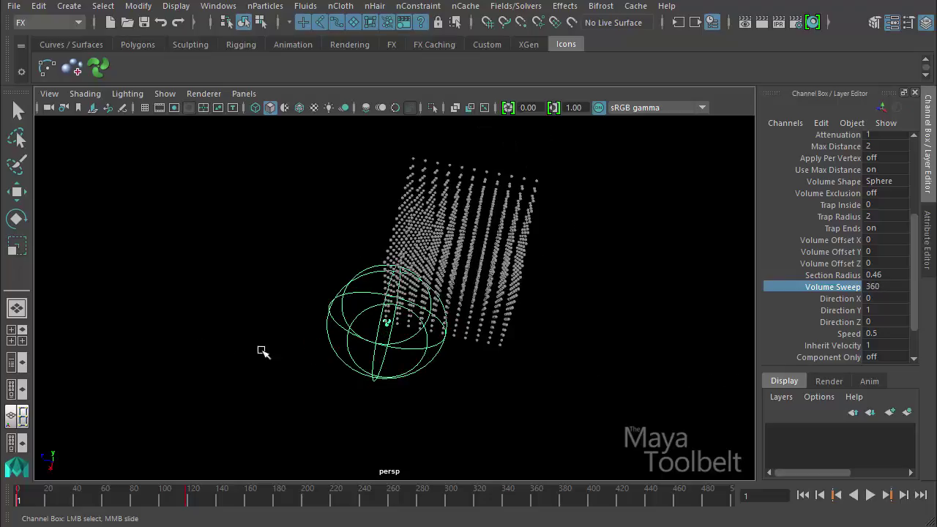
left_click_drag(378, 338, 493, 376, "alt")
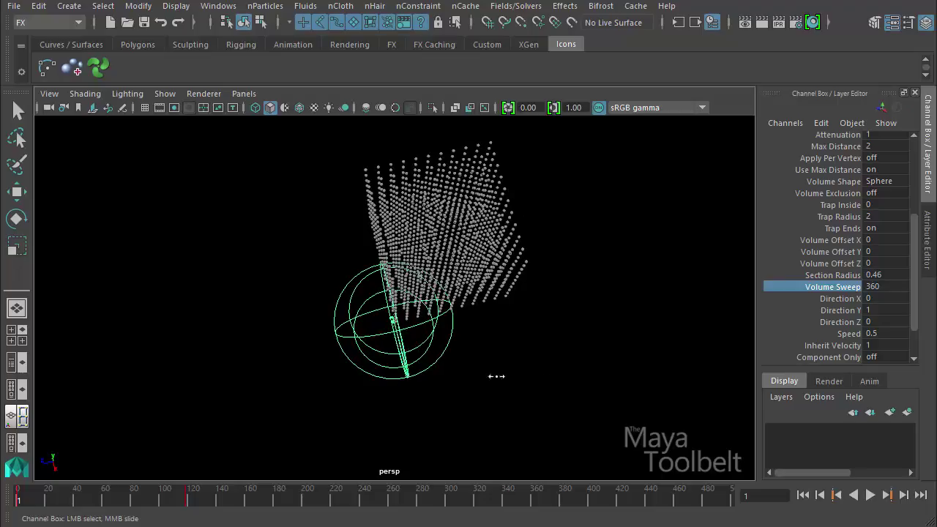
middle_click_drag(493, 376, 749, 397)
left_click_drag(575, 380, 317, 389, "alt")
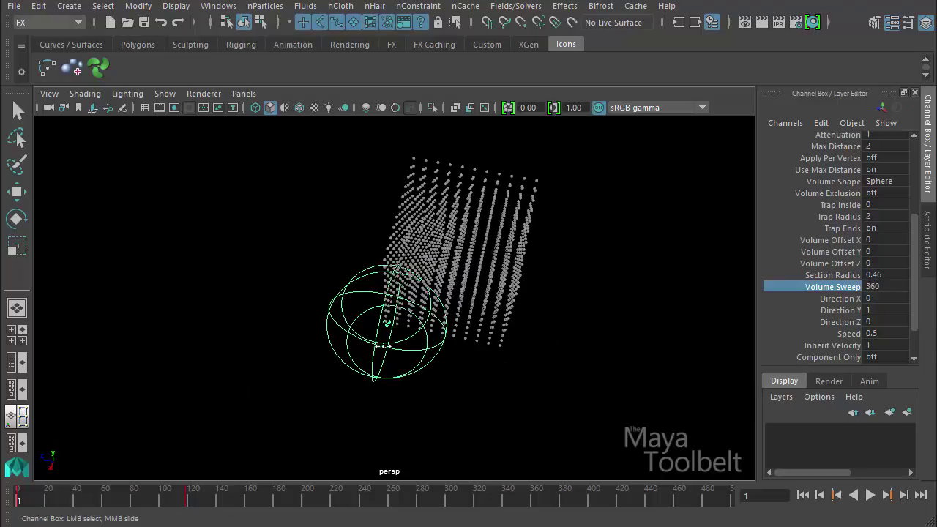
left_click_drag(383, 345, 291, 363, "alt")
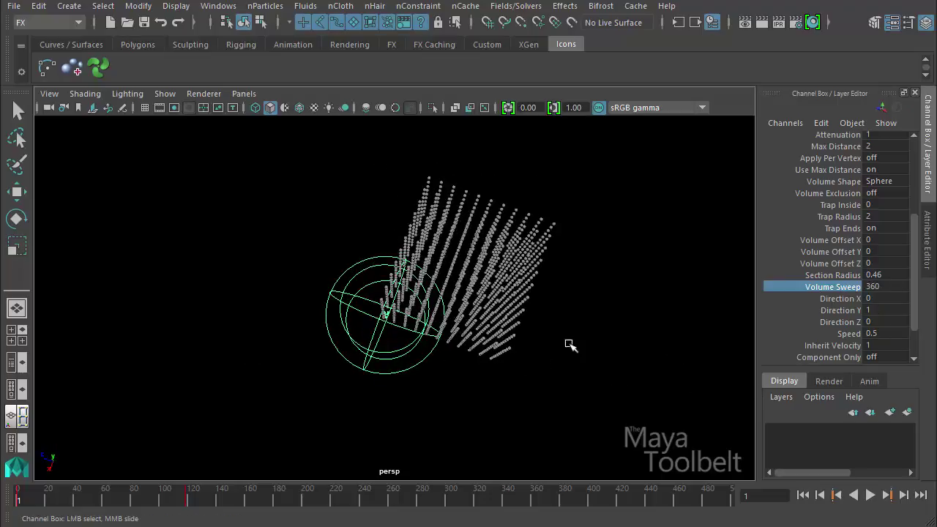
middle_click_drag(625, 339, 480, 356)
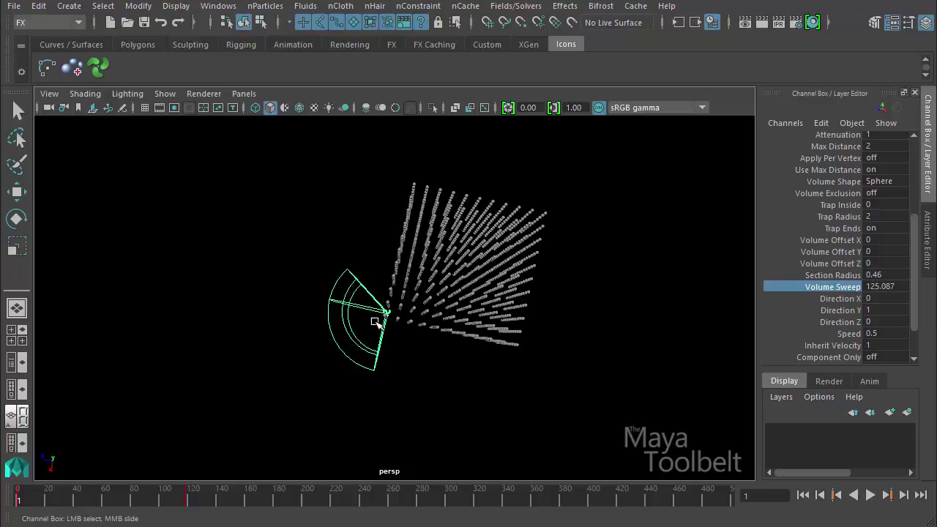
left_click_drag(477, 374, 480, 289, "alt")
Undo the last Volume Sweep reduction on the air field
key("ctrl+z")
key("ctrl+z")
key("ctrl+z")
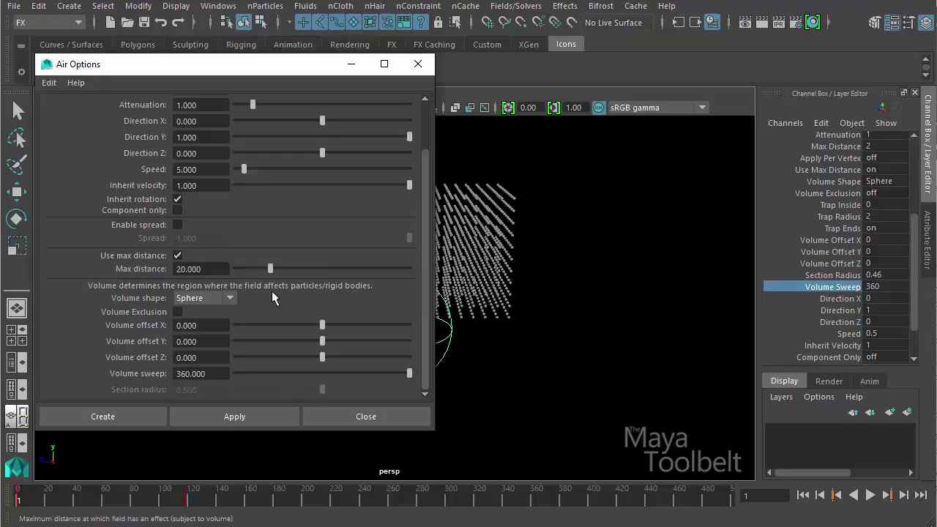
Review the Air field's creation options, from the volume settings up to the Wind, Wake and Fan presets
scroll(272, 292, "up", 3)
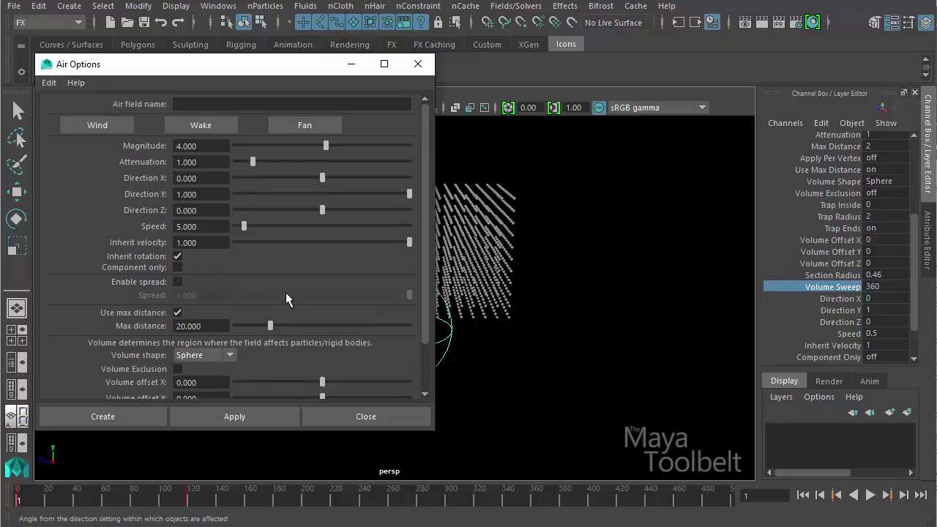